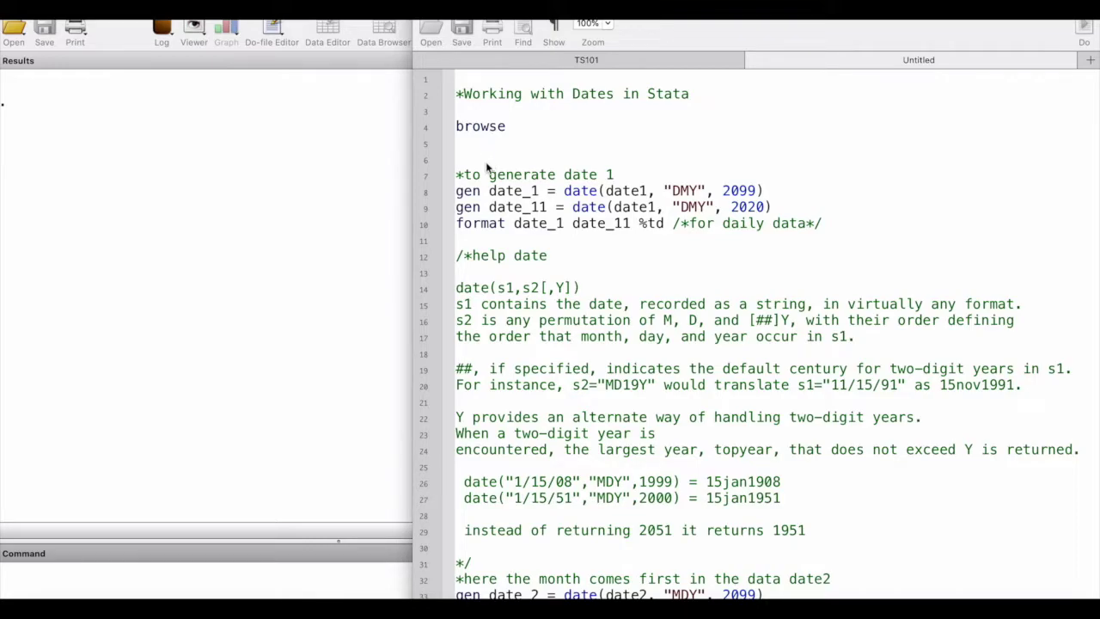
# Select the browse command on line 4 of the TS101 do-file.
pyautogui.click(519, 160)
pyautogui.moveTo(507, 127); pyautogui.dragTo(450, 133)
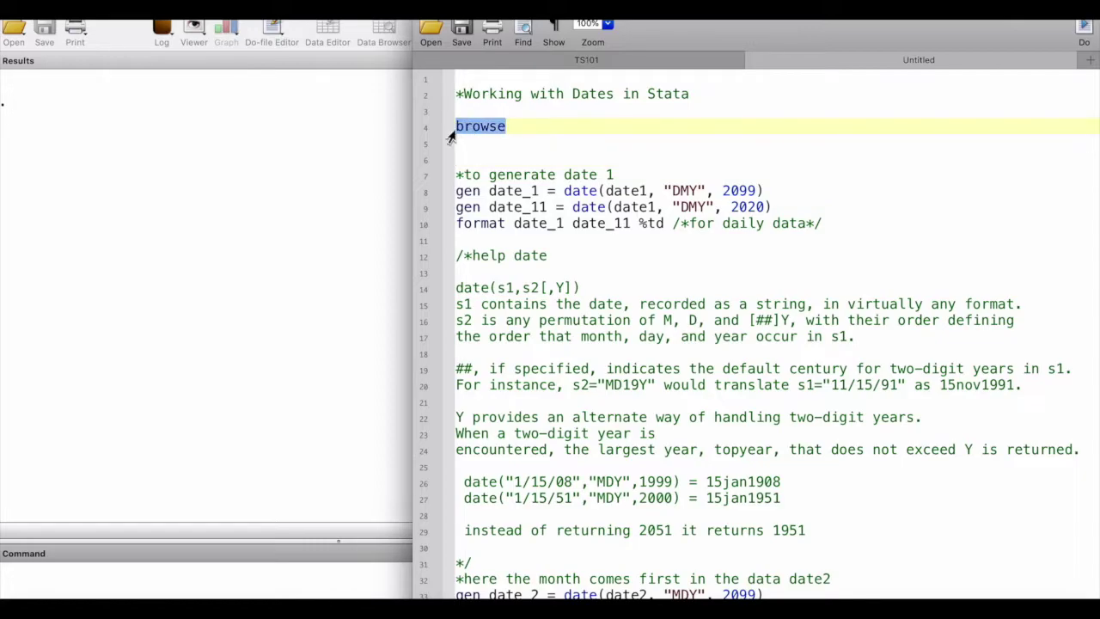
# Run browse to open the Data Editor and look over the date1, date2 and date3 columns.
pyautogui.click(1085, 33)
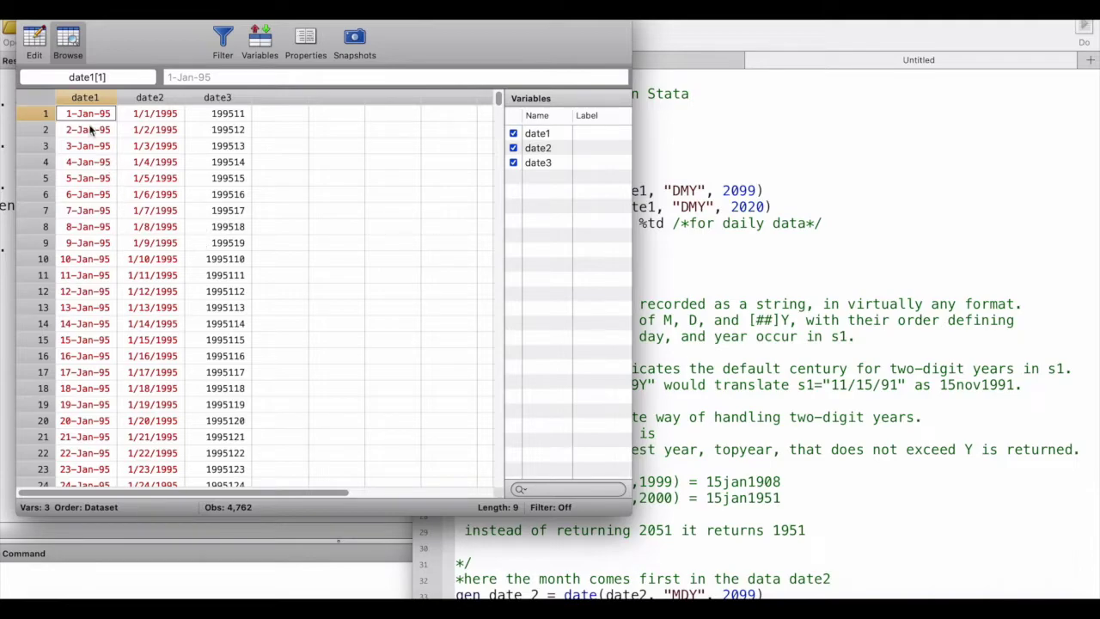
pyautogui.moveTo(94, 101); pyautogui.dragTo(151, 100)
pyautogui.click(145, 169)
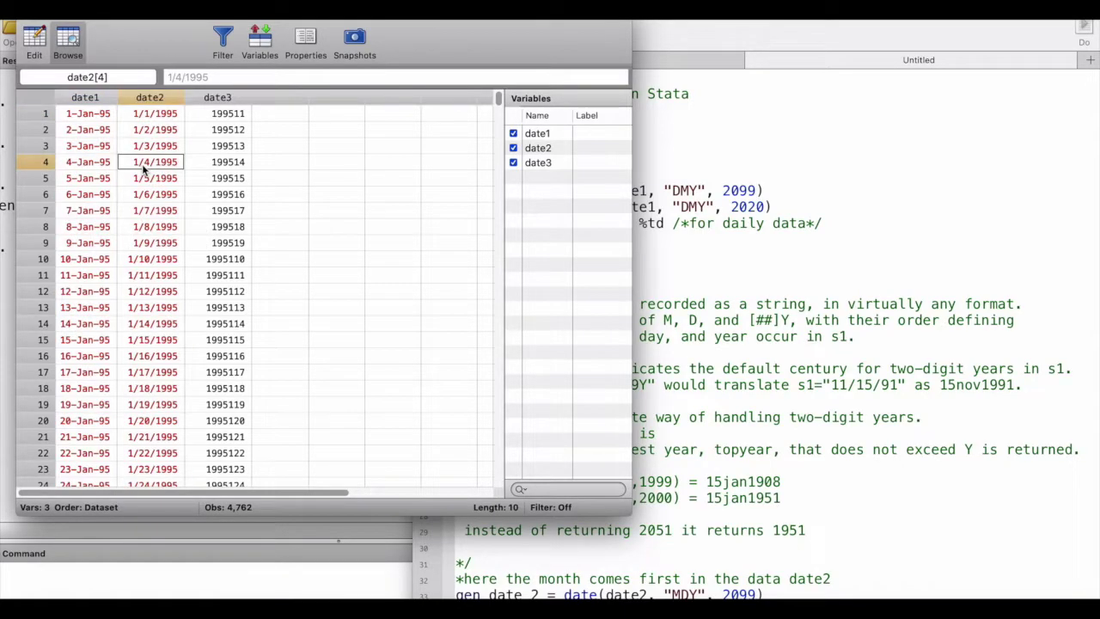
pyautogui.moveTo(244, 120); pyautogui.dragTo(215, 299)
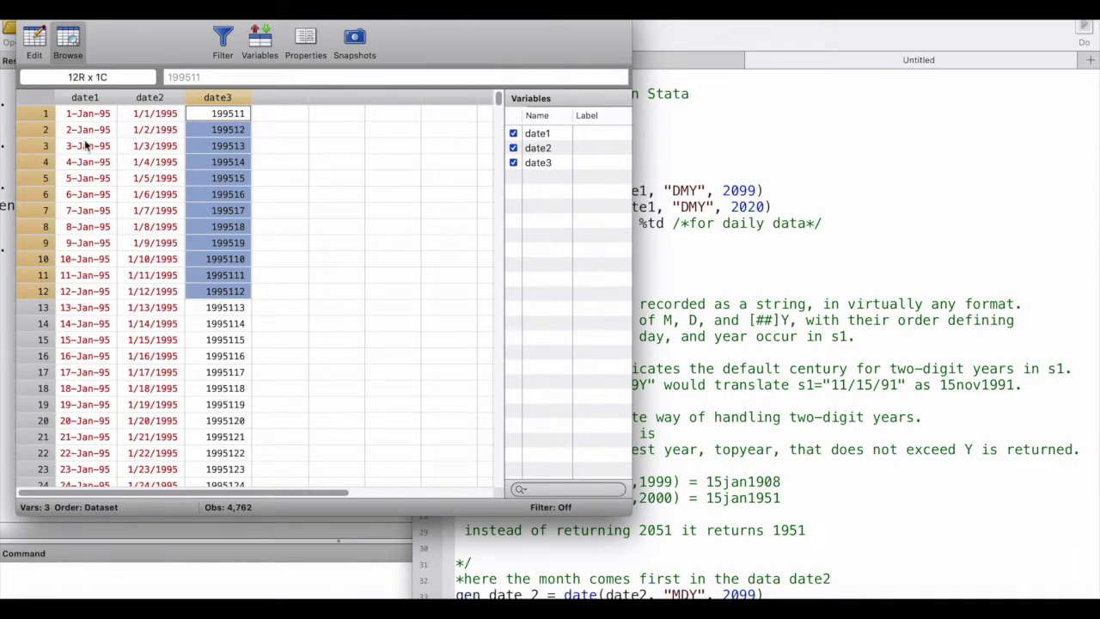
# Compare the first string values of date1, date2 and date3, then return to the do-file.
pyautogui.click(78, 117)
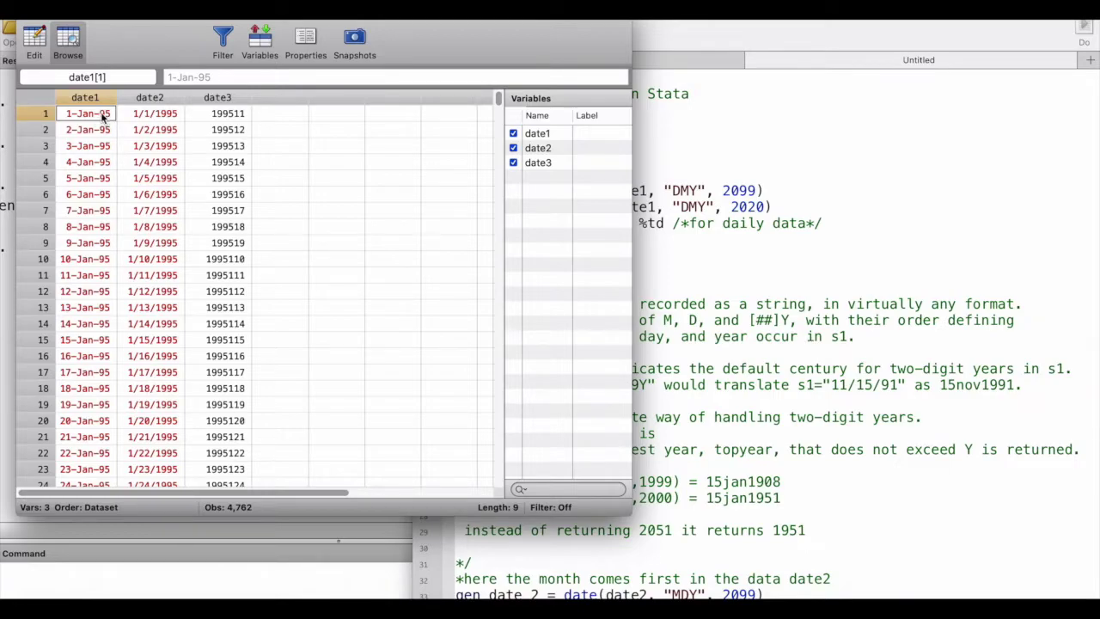
pyautogui.click(172, 119)
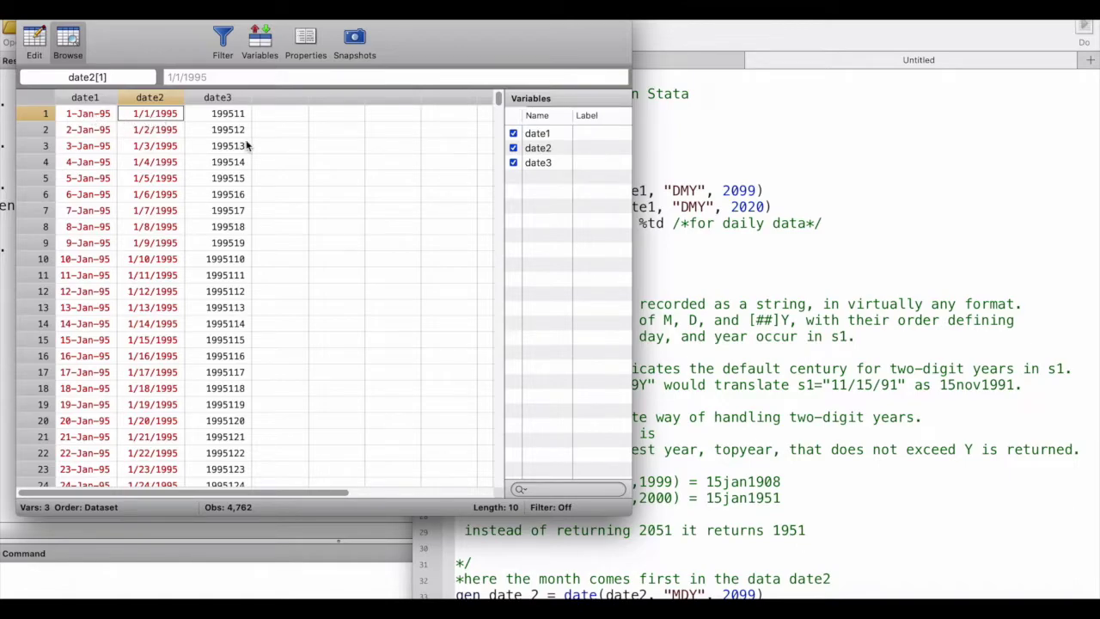
pyautogui.click(238, 117)
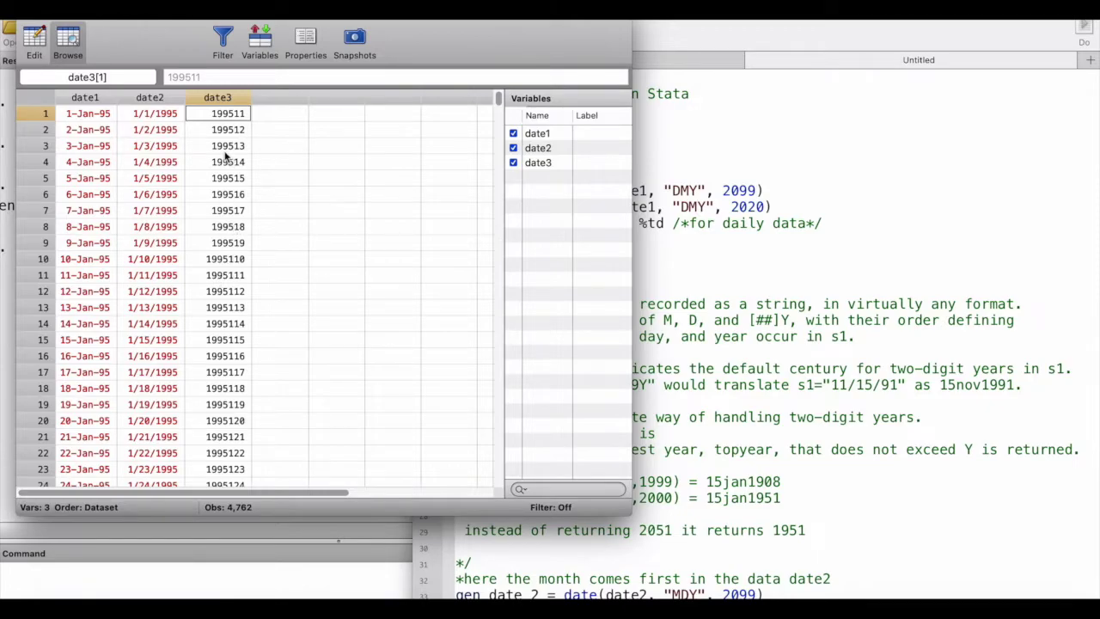
pyautogui.click(100, 97)
pyautogui.click(94, 165)
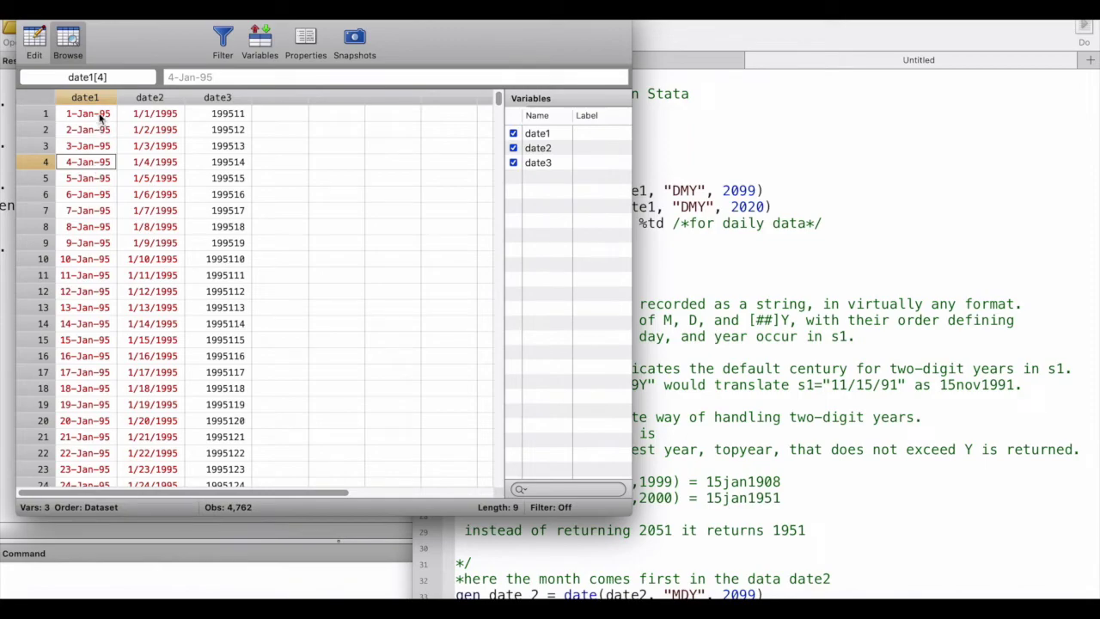
pyautogui.click(96, 100)
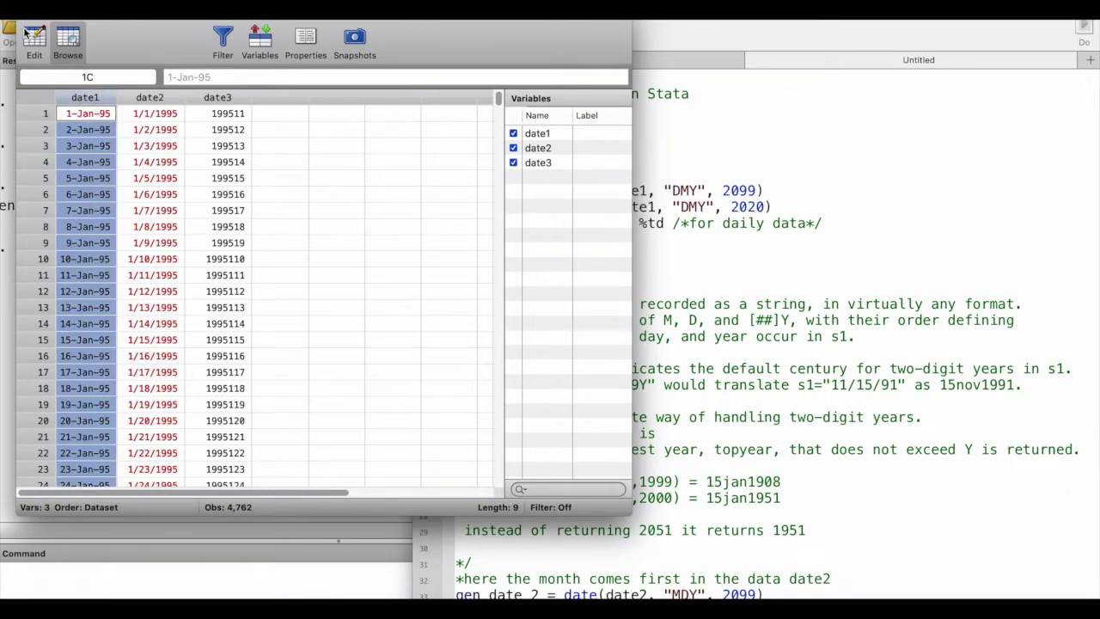
pyautogui.click(775, 437)
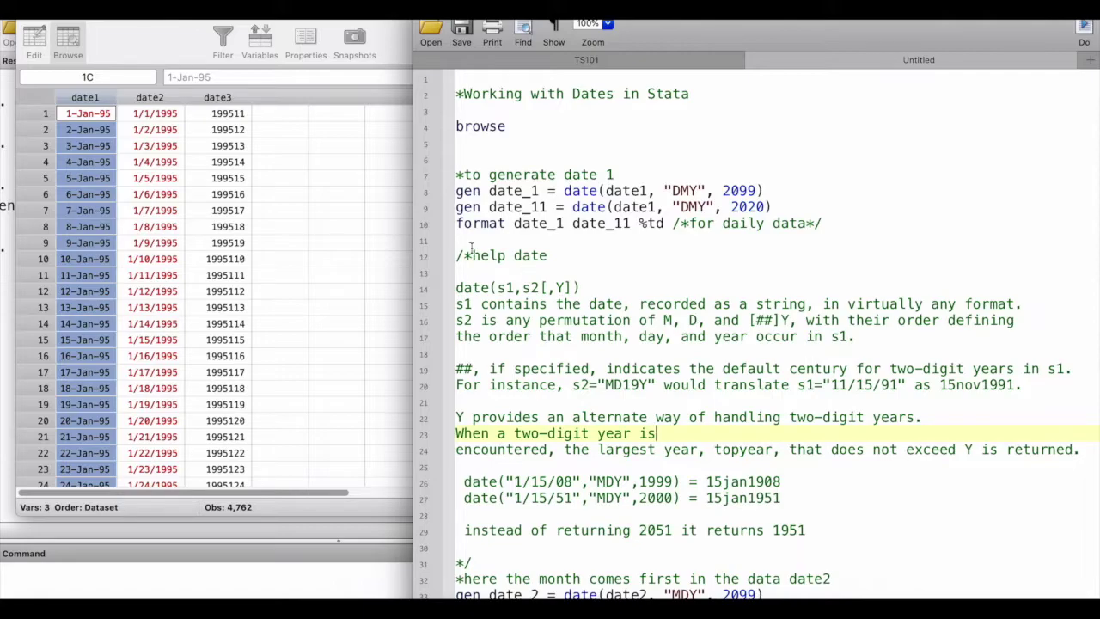
# Review the date() function, its arguments and the help date note in the do-file.
pyautogui.doubleClick(570, 191)
pyautogui.moveTo(499, 289); pyautogui.dragTo(574, 290)
pyautogui.moveTo(547, 255); pyautogui.dragTo(471, 255)
pyautogui.click(502, 298)
pyautogui.moveTo(646, 191); pyautogui.dragTo(606, 191)
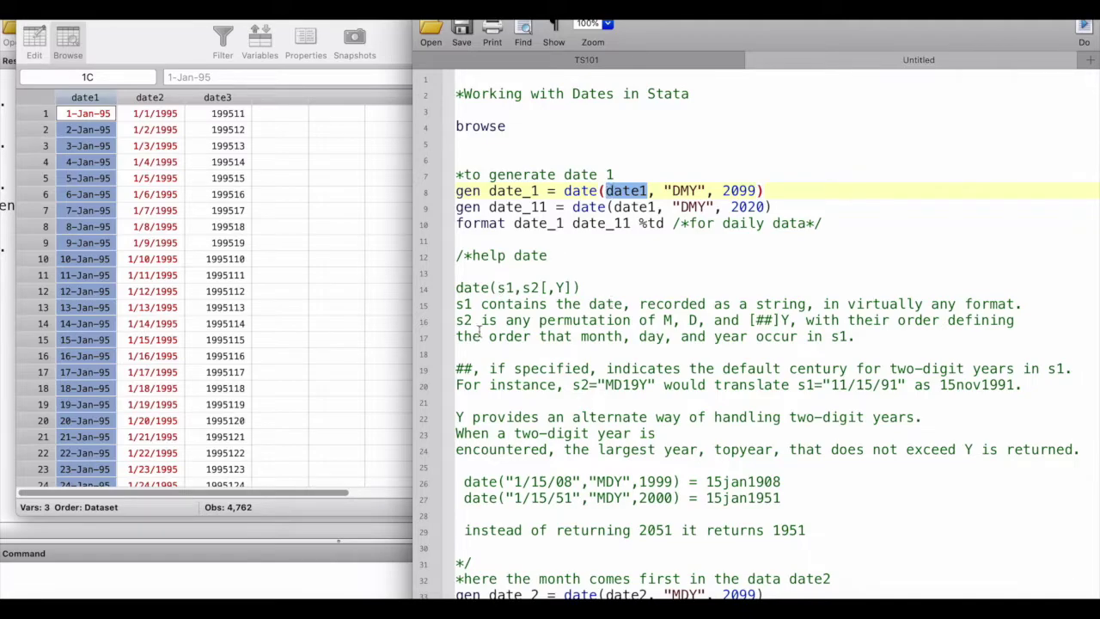
# Recheck the data, then select lines 8–10 generating date_1 and date_11 and formatting them.
pyautogui.click(100, 105)
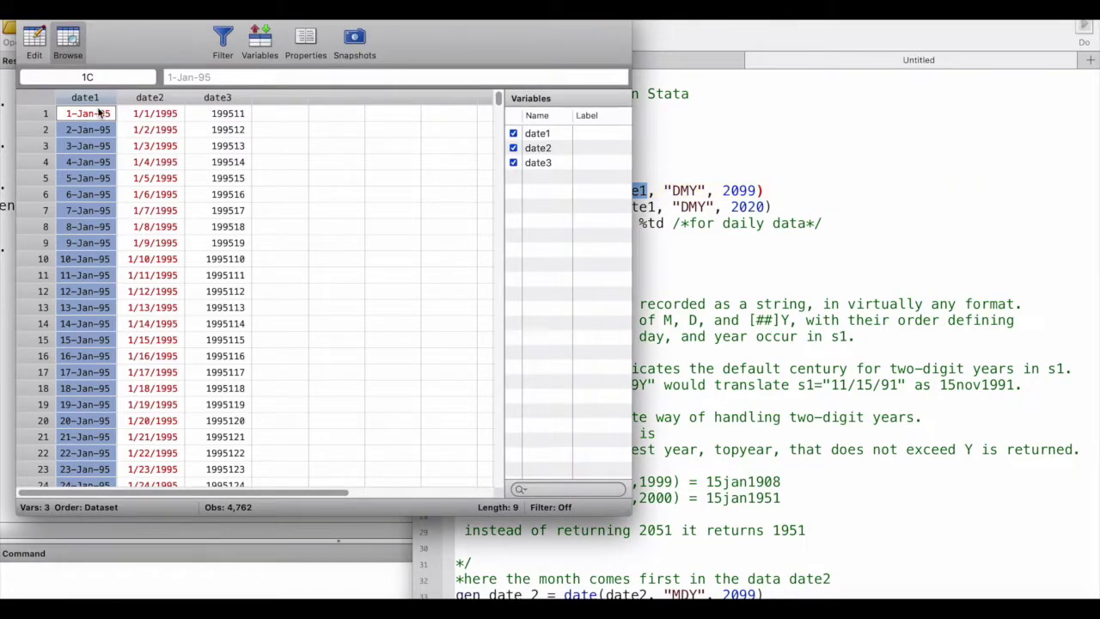
pyautogui.click(765, 370)
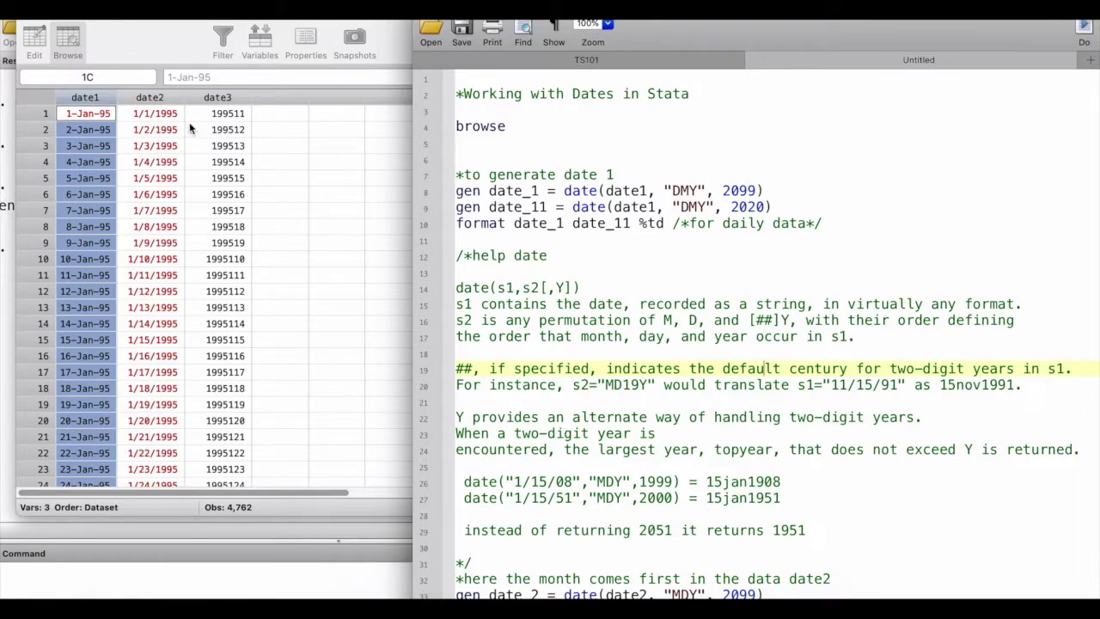
pyautogui.doubleClick(460, 417)
pyautogui.moveTo(458, 191); pyautogui.dragTo(825, 222)
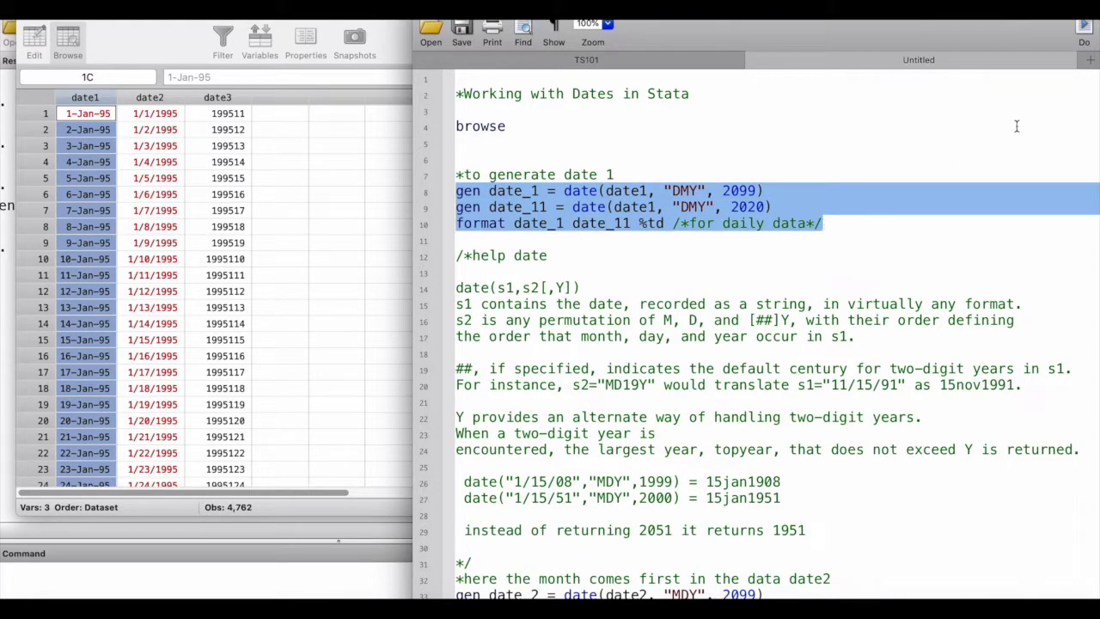
# Run lines 8–10 to create date_1 and date_11 and review the date() call on line 8.
pyautogui.click(1084, 41)
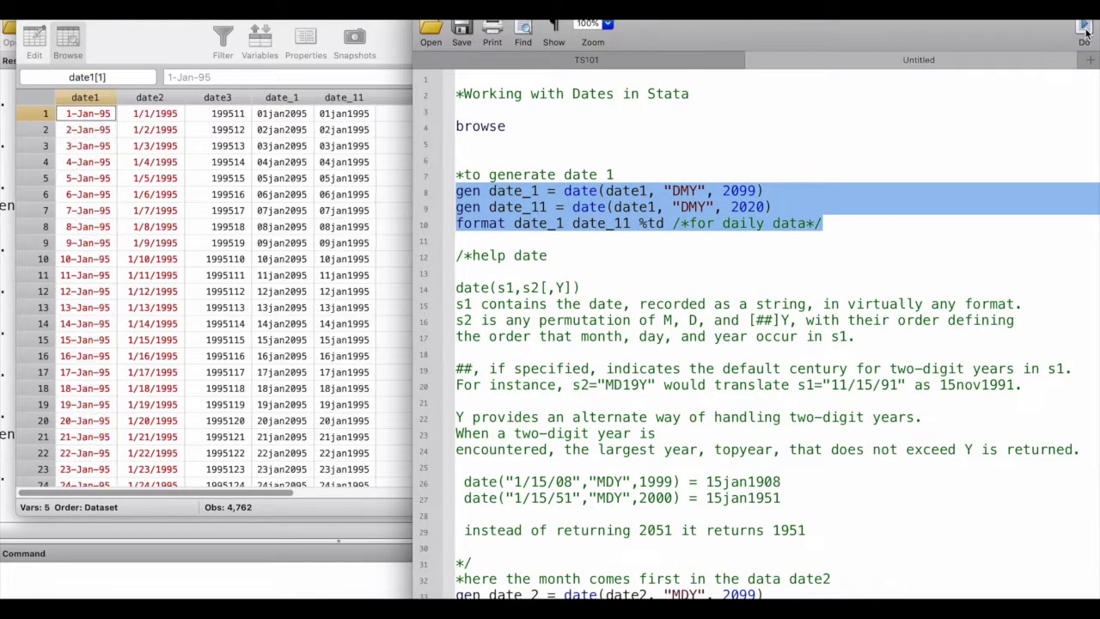
pyautogui.click(487, 190)
pyautogui.moveTo(489, 190); pyautogui.dragTo(544, 193)
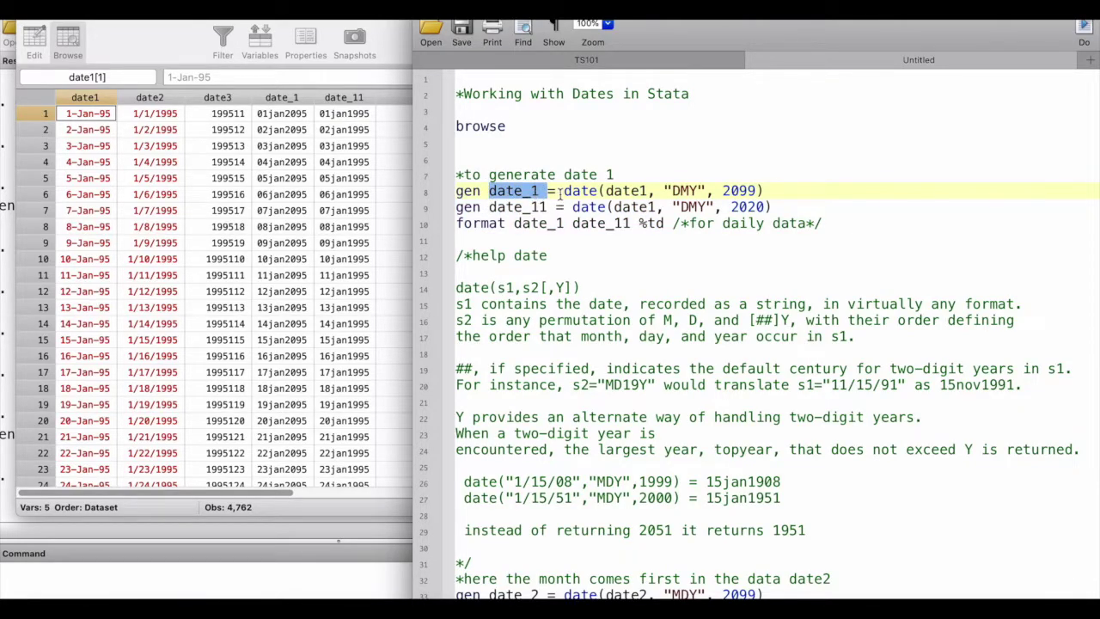
pyautogui.moveTo(564, 191); pyautogui.dragTo(602, 190)
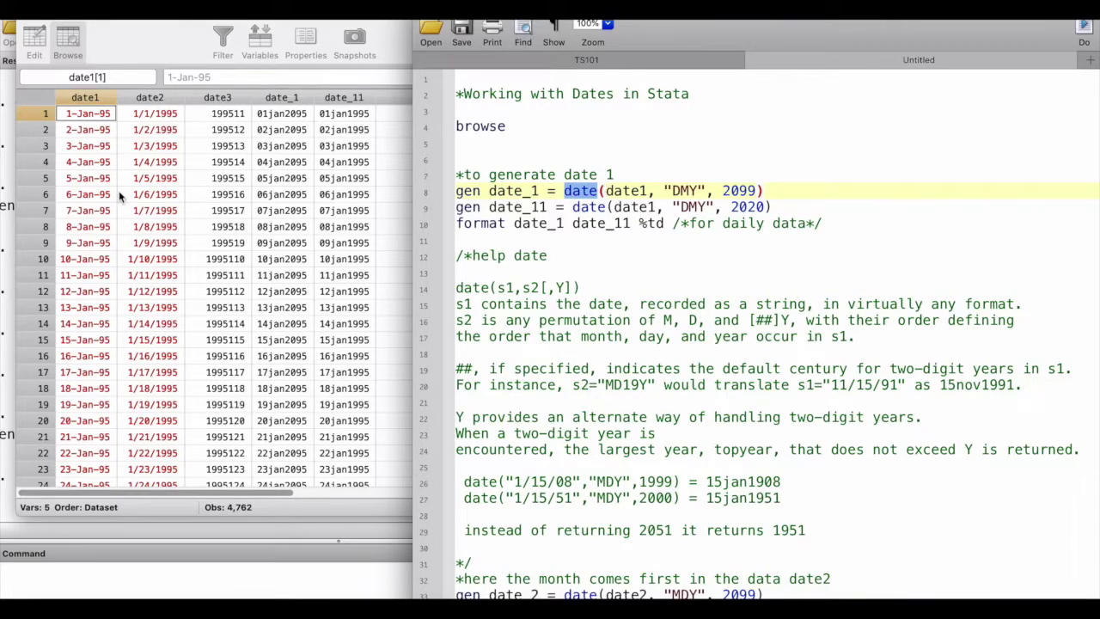
pyautogui.click(91, 101)
pyautogui.click(91, 102)
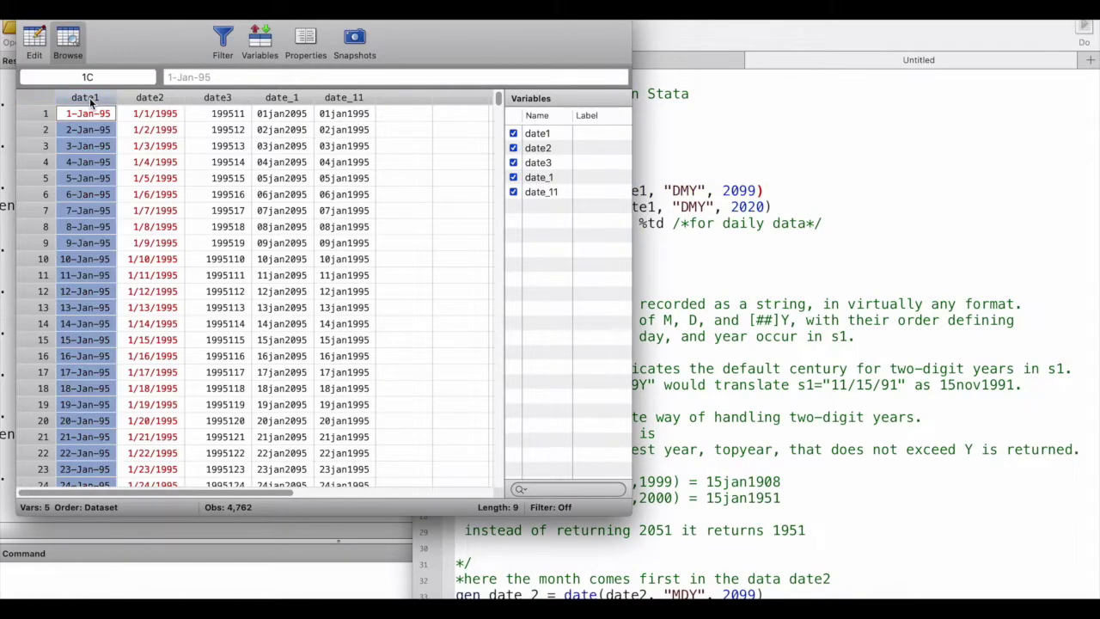
pyautogui.click(673, 192)
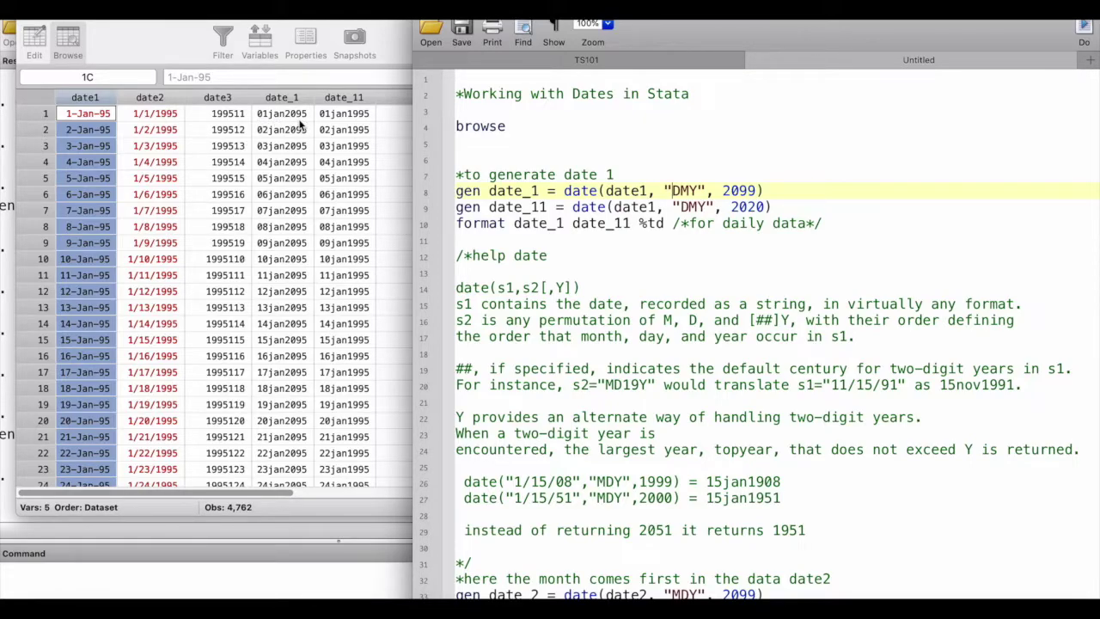
# Compare date_1 (2095 dates) and date_11 (1995 dates) with date1, relating them to topyear 2099.
pyautogui.moveTo(723, 191); pyautogui.dragTo(755, 191)
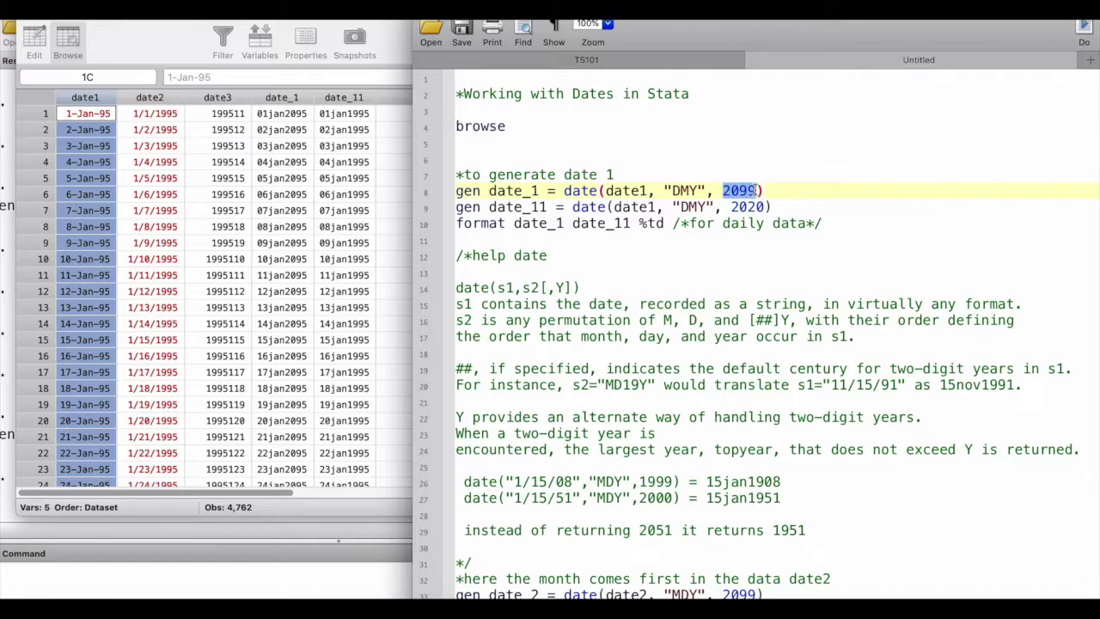
pyautogui.click(458, 417)
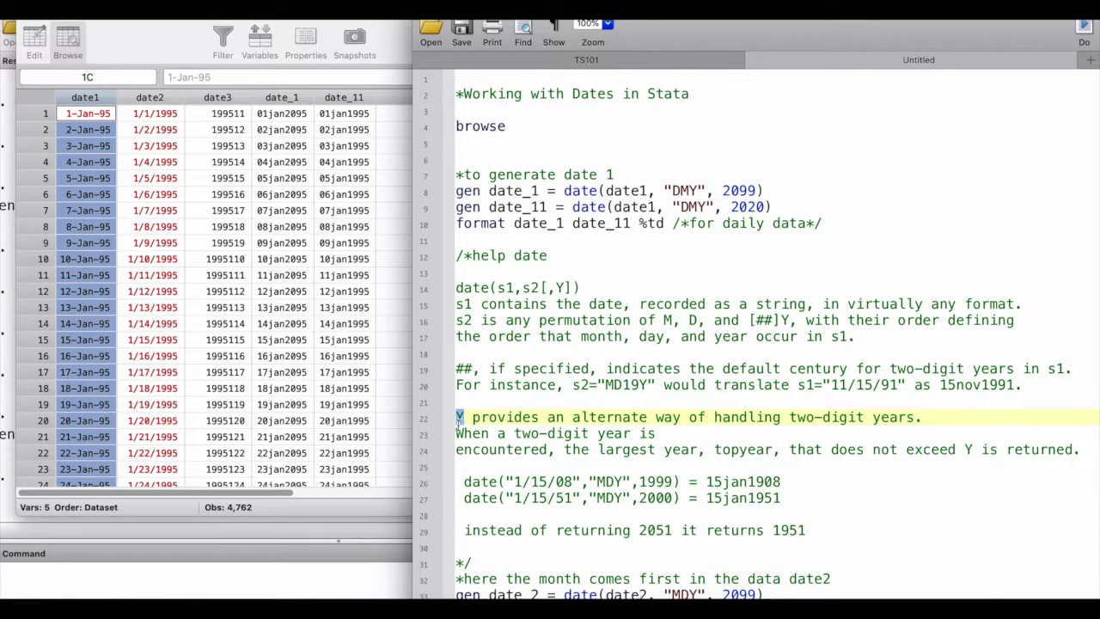
pyautogui.click(296, 117)
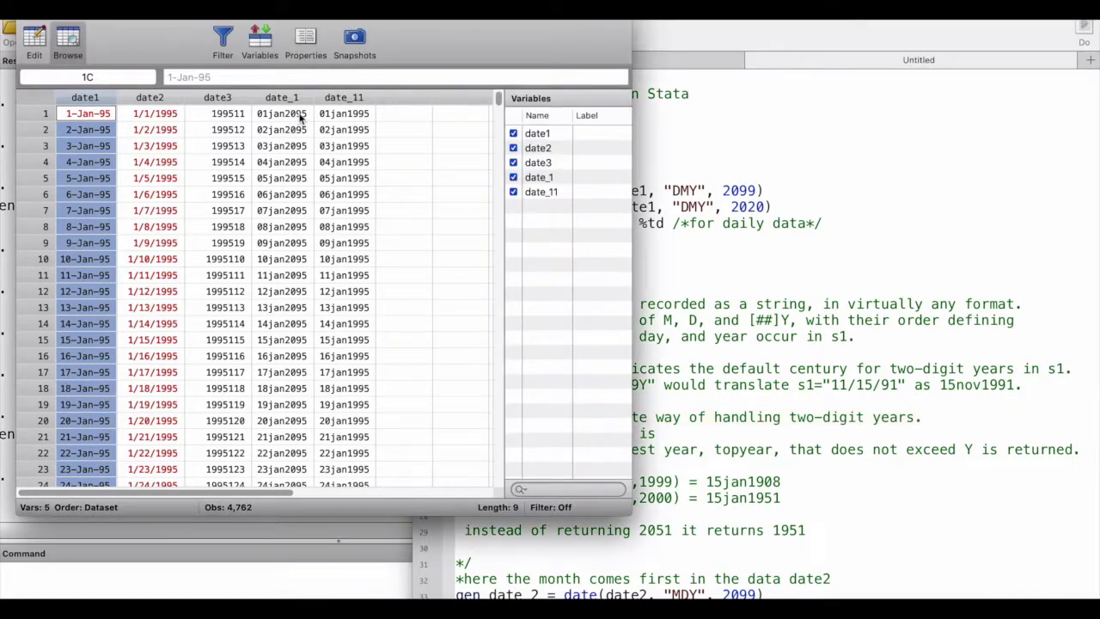
pyautogui.click(296, 98)
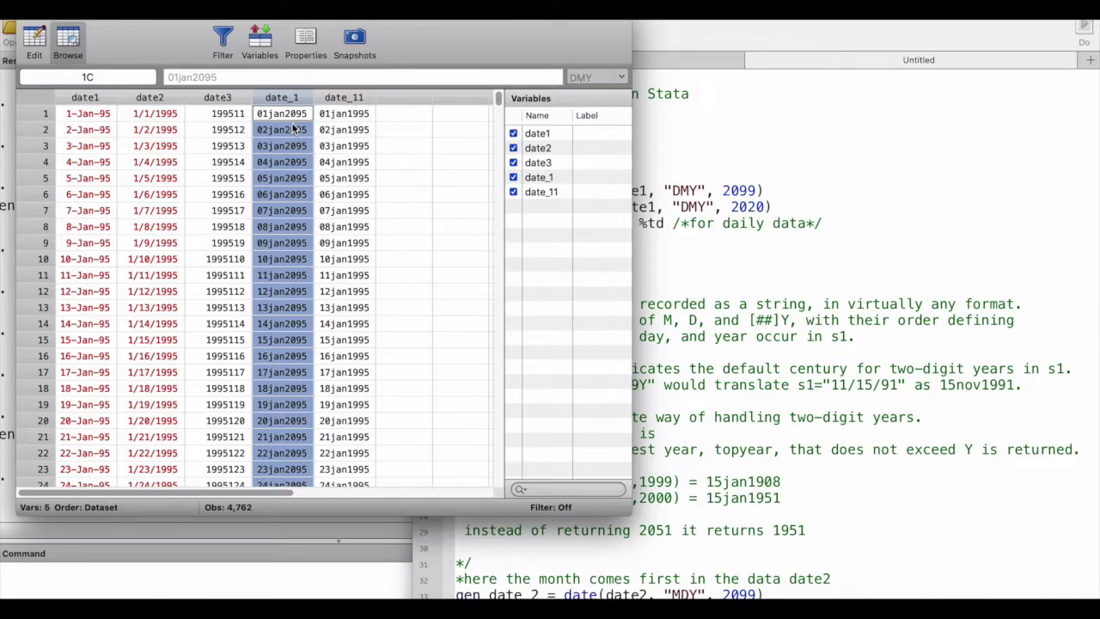
pyautogui.click(362, 120)
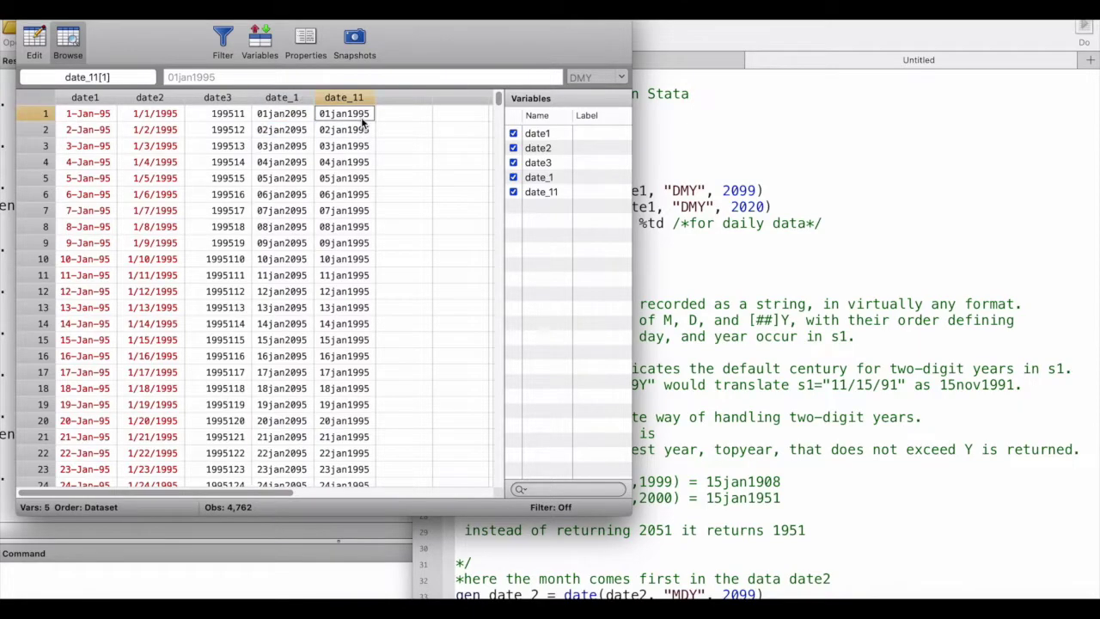
pyautogui.click(106, 122)
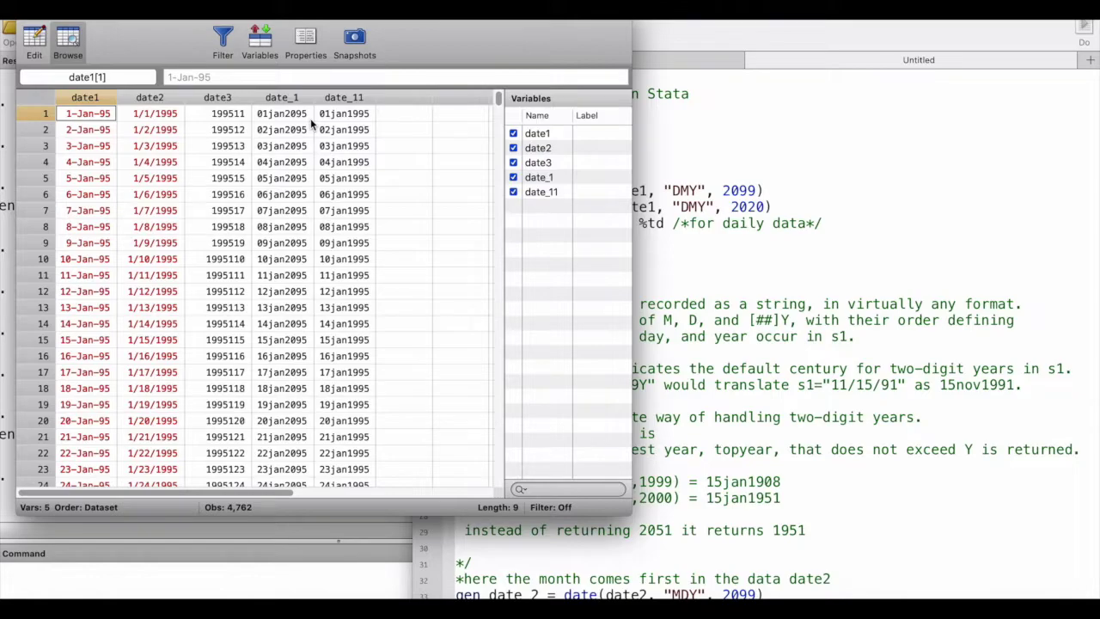
pyautogui.click(725, 191)
pyautogui.moveTo(724, 191)
pyautogui.mouseDown()
pyautogui.moveTo(758, 191)
pyautogui.moveTo(766, 207)
pyautogui.moveTo(734, 207)
pyautogui.mouseUp()
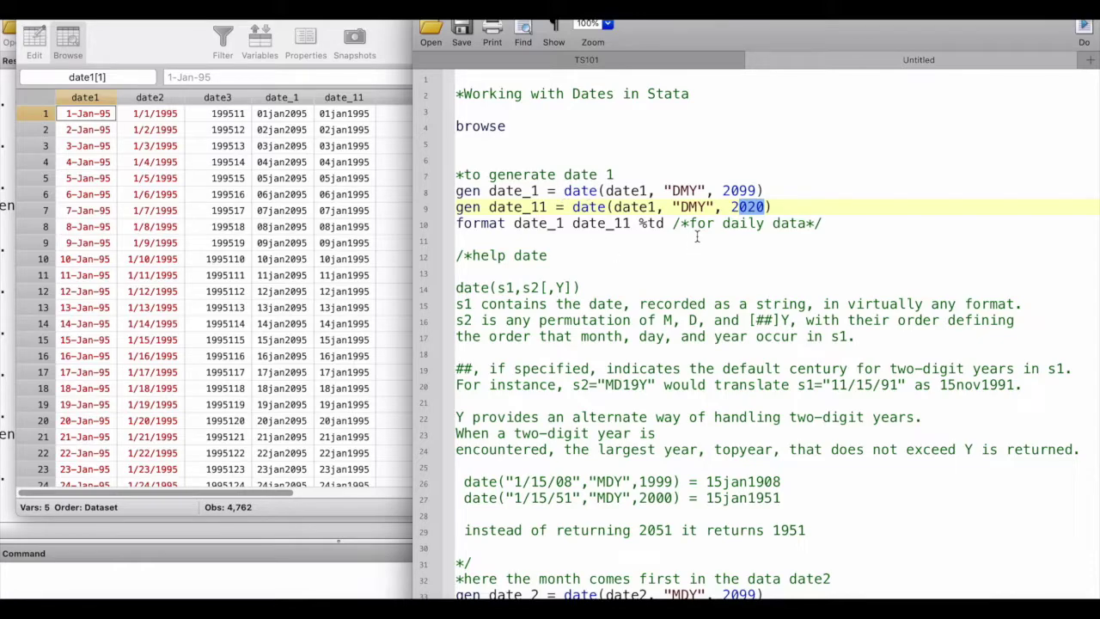
# Review the default-century note and the topyears 2099 on line 8 and 2020 on line 9.
pyautogui.moveTo(456, 368); pyautogui.dragTo(526, 402)
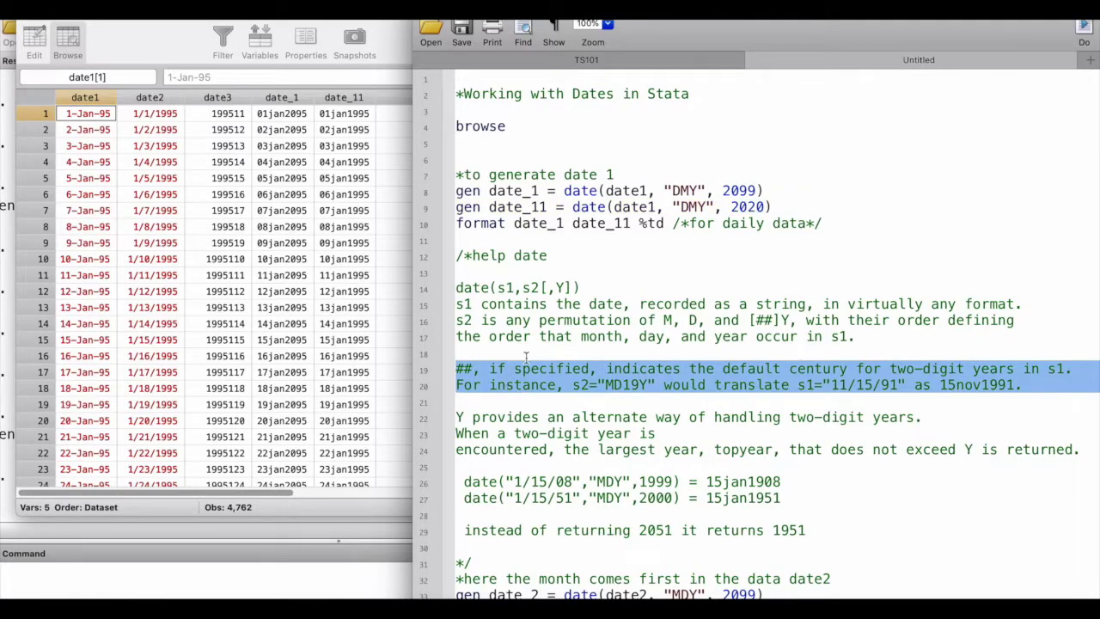
pyautogui.moveTo(723, 190); pyautogui.dragTo(756, 191)
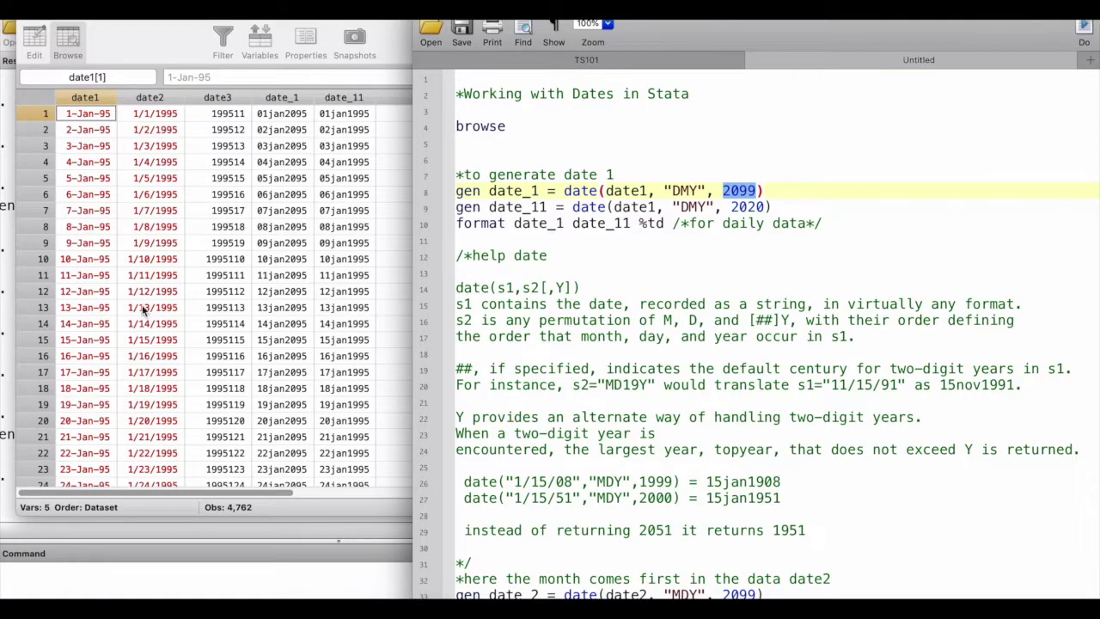
pyautogui.click(769, 189)
pyautogui.moveTo(765, 191); pyautogui.dragTo(722, 191)
pyautogui.moveTo(773, 207); pyautogui.dragTo(733, 208)
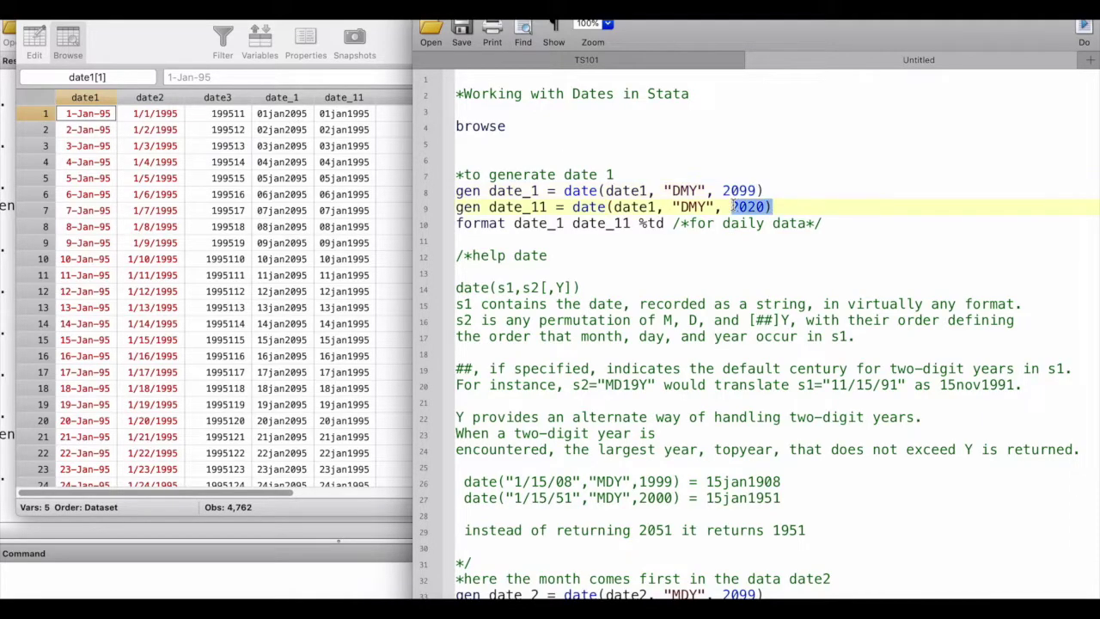
pyautogui.click(361, 120)
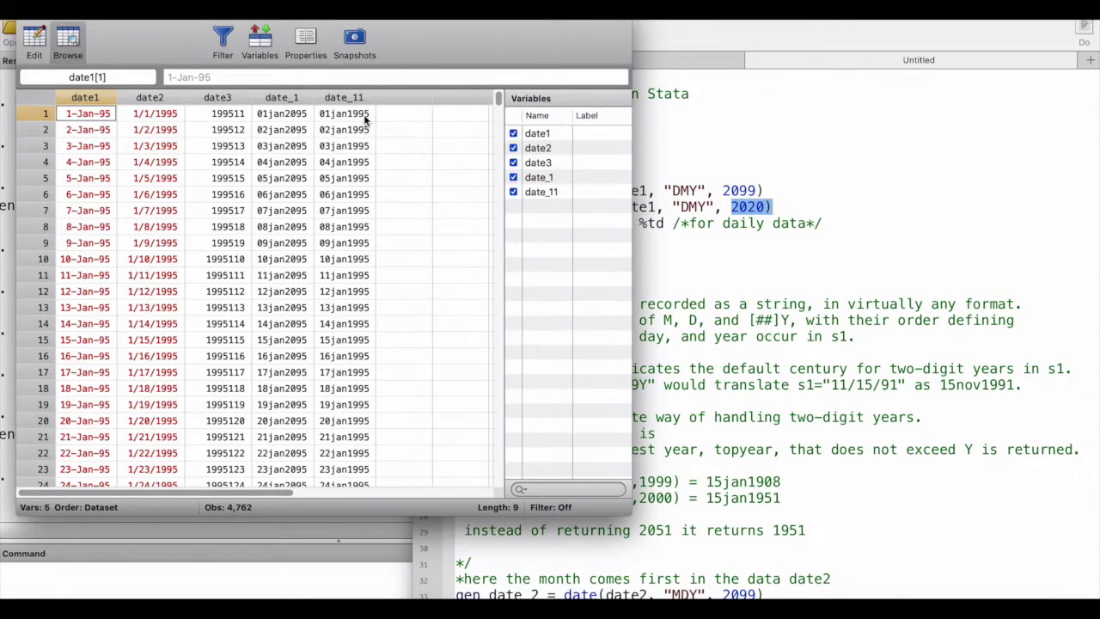
pyautogui.click(659, 389)
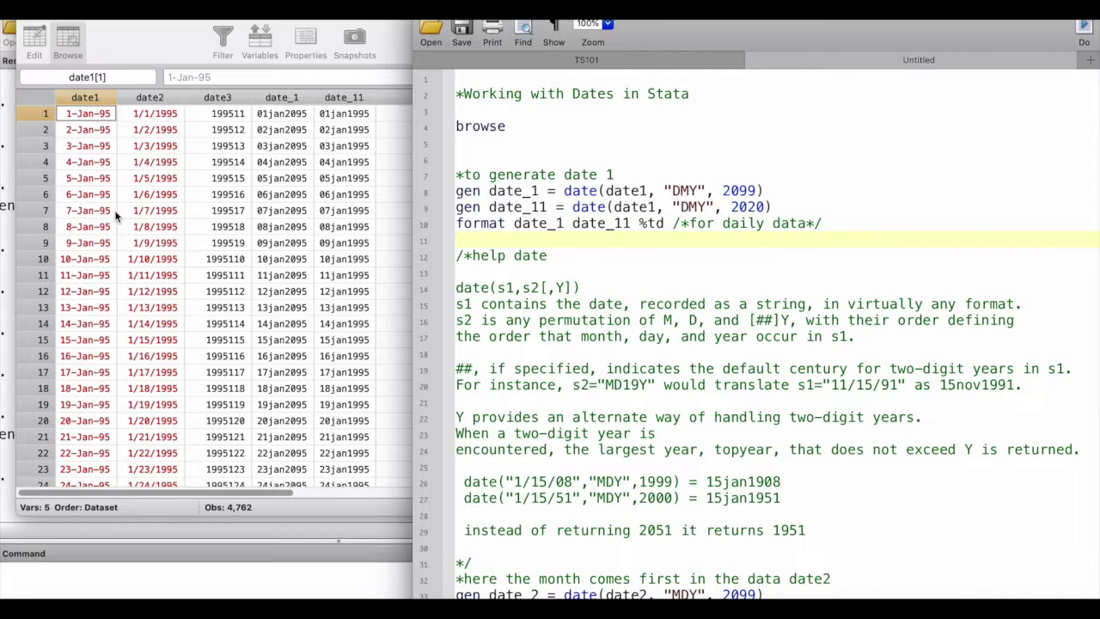
pyautogui.scroll(-5, 621, 420)
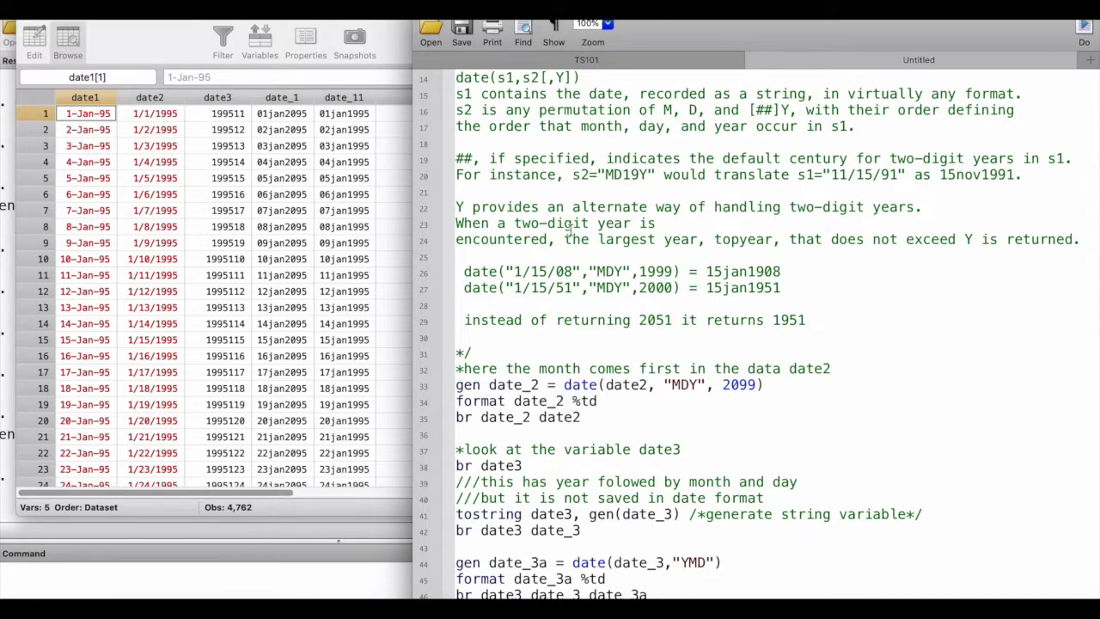
pyautogui.scroll(3, 676, 378)
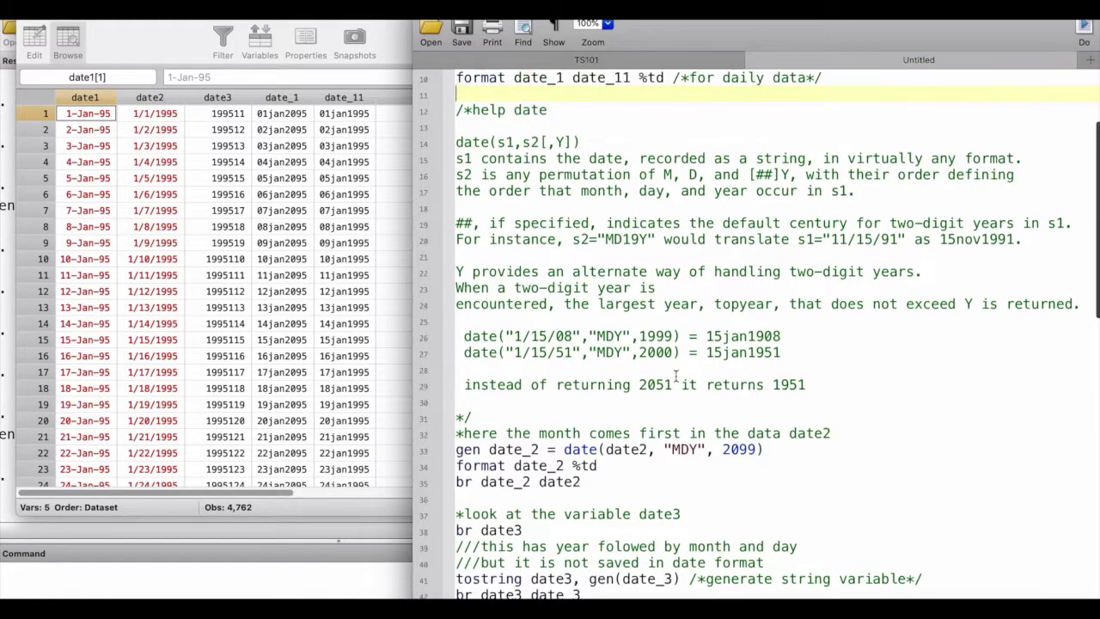
pyautogui.scroll(-3, 697, 94)
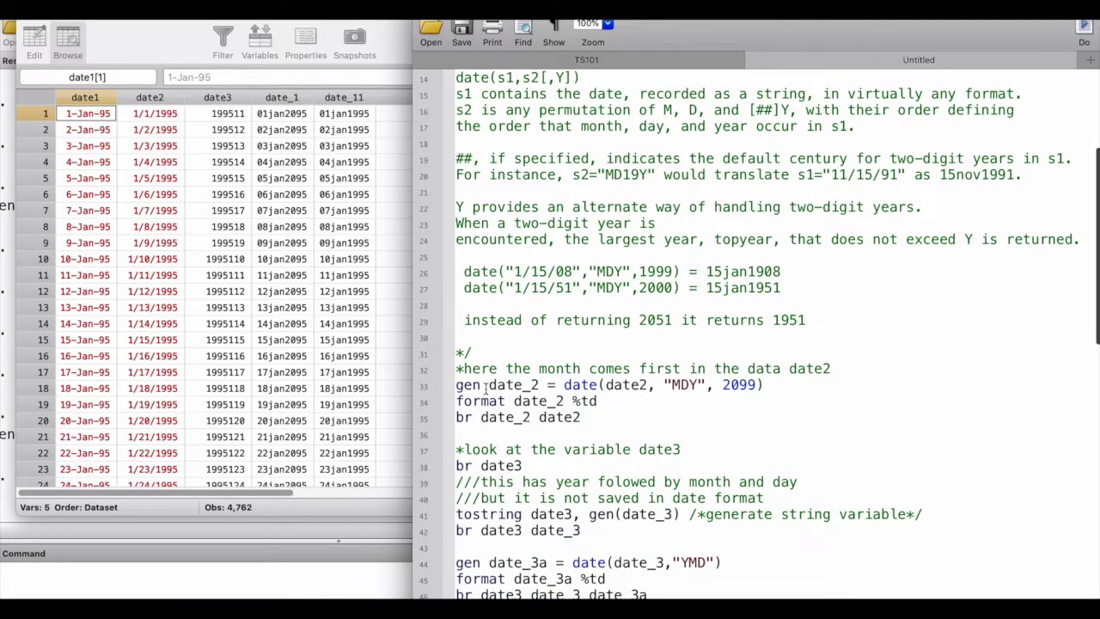
pyautogui.click(165, 102)
pyautogui.click(163, 100)
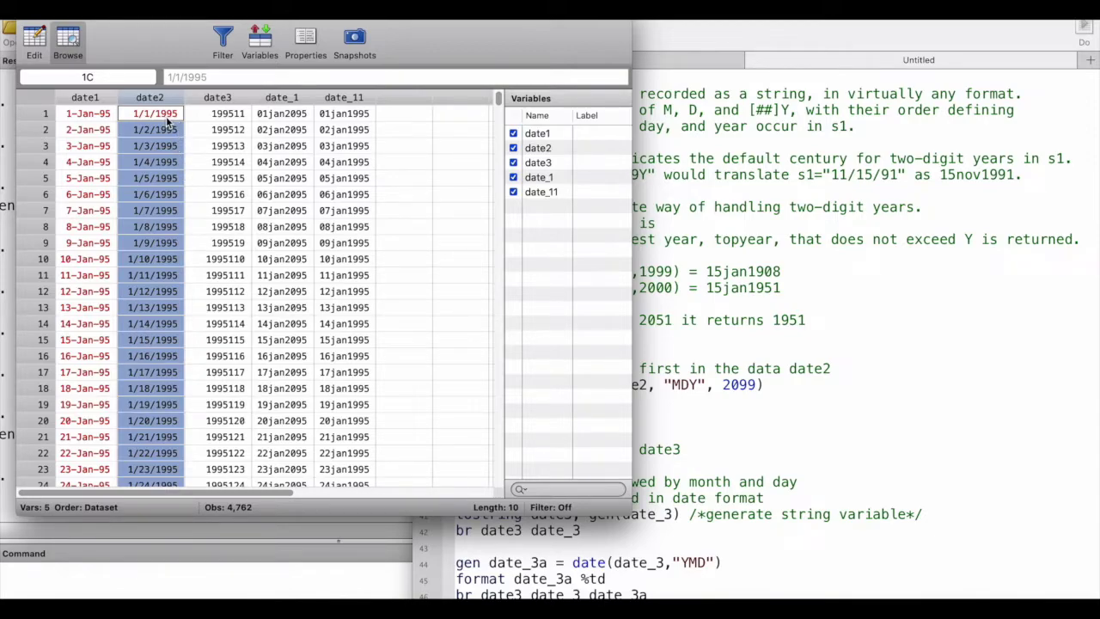
pyautogui.click(100, 114)
pyautogui.click(166, 120)
pyautogui.click(774, 415)
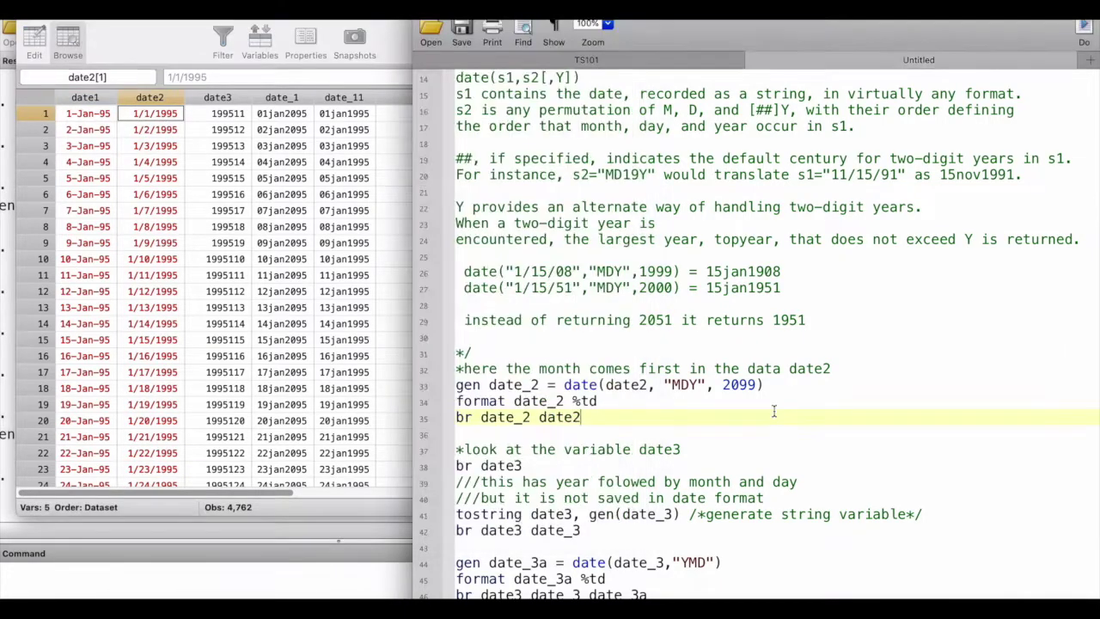
pyautogui.moveTo(756, 384); pyautogui.dragTo(741, 384)
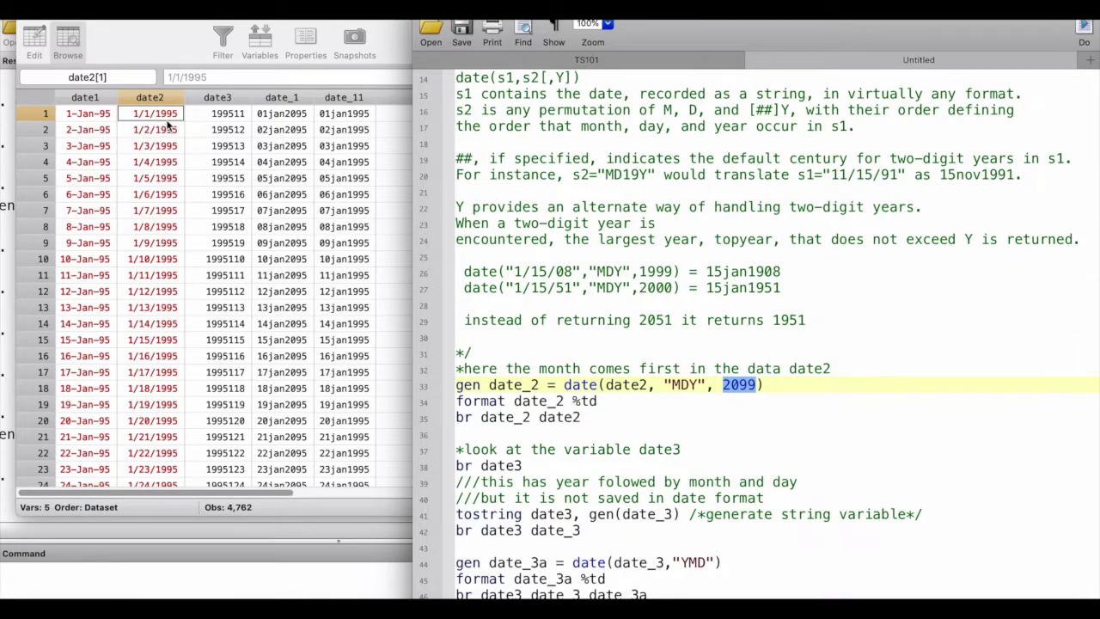
pyautogui.moveTo(582, 417); pyautogui.dragTo(451, 384)
# Run lines 33–35 creating date_2 with the "MDY" mask and %td format, reviewing that code.
pyautogui.click(1082, 34)
pyautogui.click(781, 370)
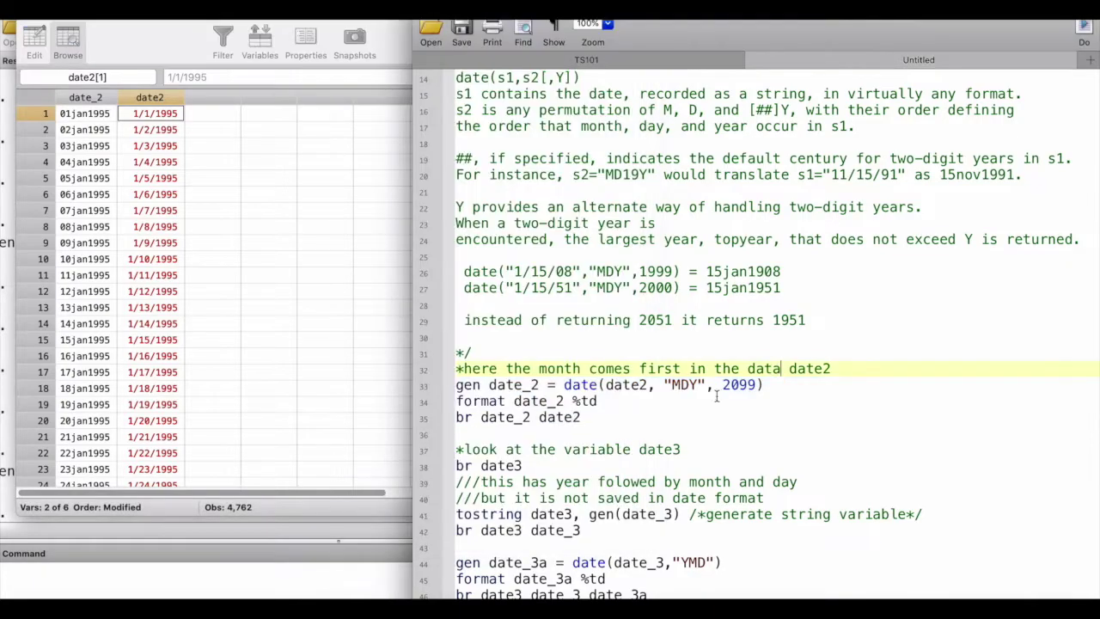
pyautogui.moveTo(563, 385); pyautogui.dragTo(601, 385)
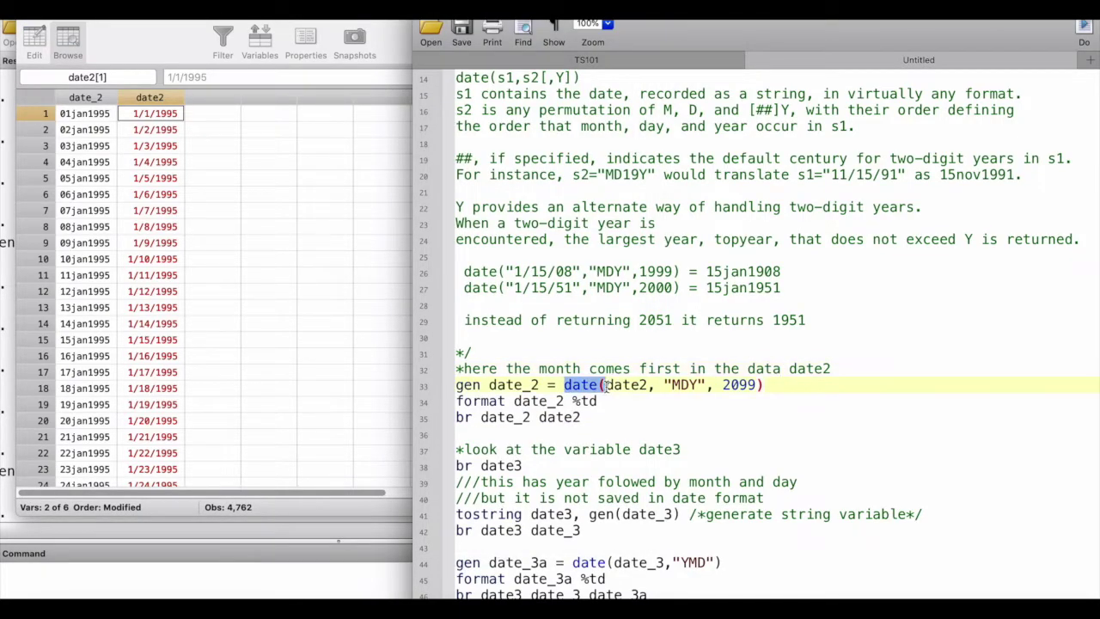
pyautogui.click(625, 384)
pyautogui.moveTo(703, 384); pyautogui.dragTo(762, 384)
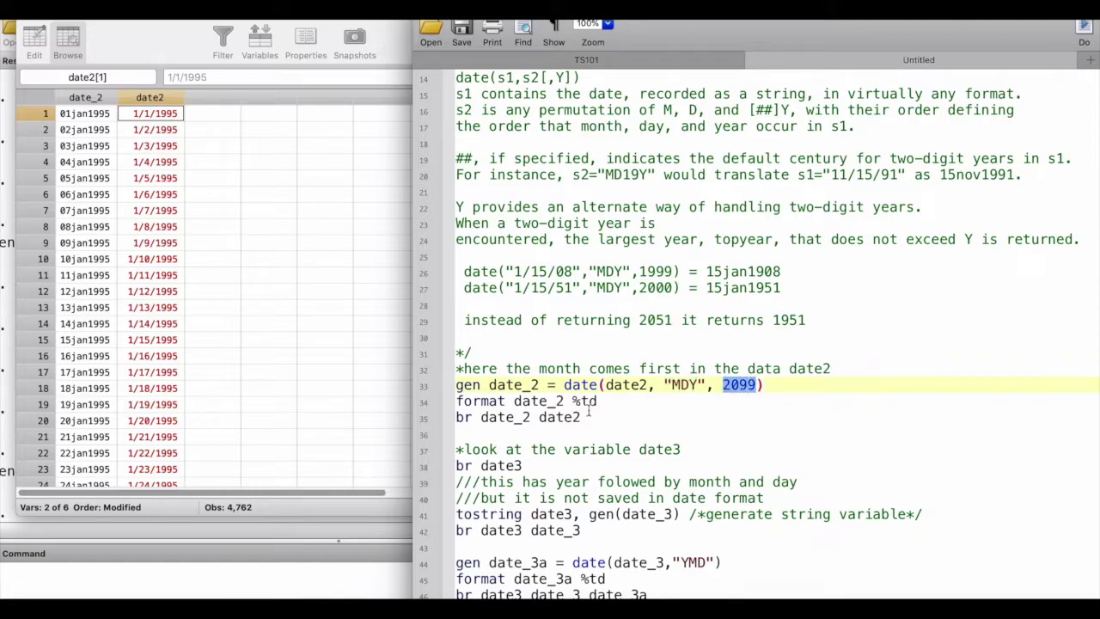
pyautogui.click(507, 401)
pyautogui.moveTo(602, 400); pyautogui.dragTo(572, 400)
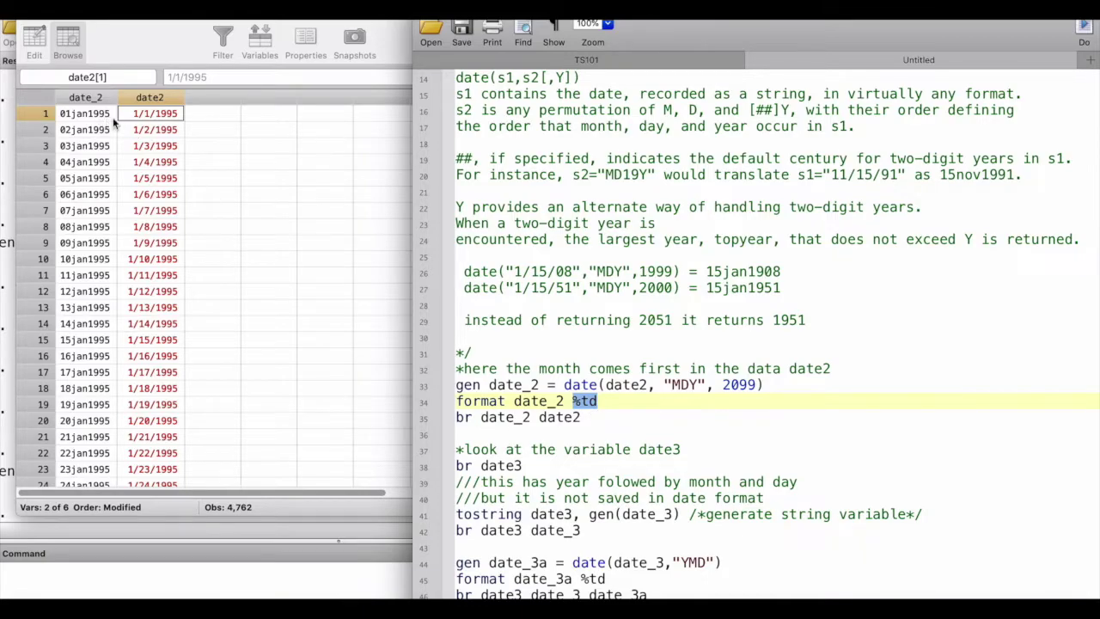
# Verify date_2 matches date2 in the Data Browser, such as 16jan1995, and mark the br date3 line.
pyautogui.click(167, 99)
pyautogui.click(163, 129)
pyautogui.moveTo(86, 113); pyautogui.dragTo(95, 275)
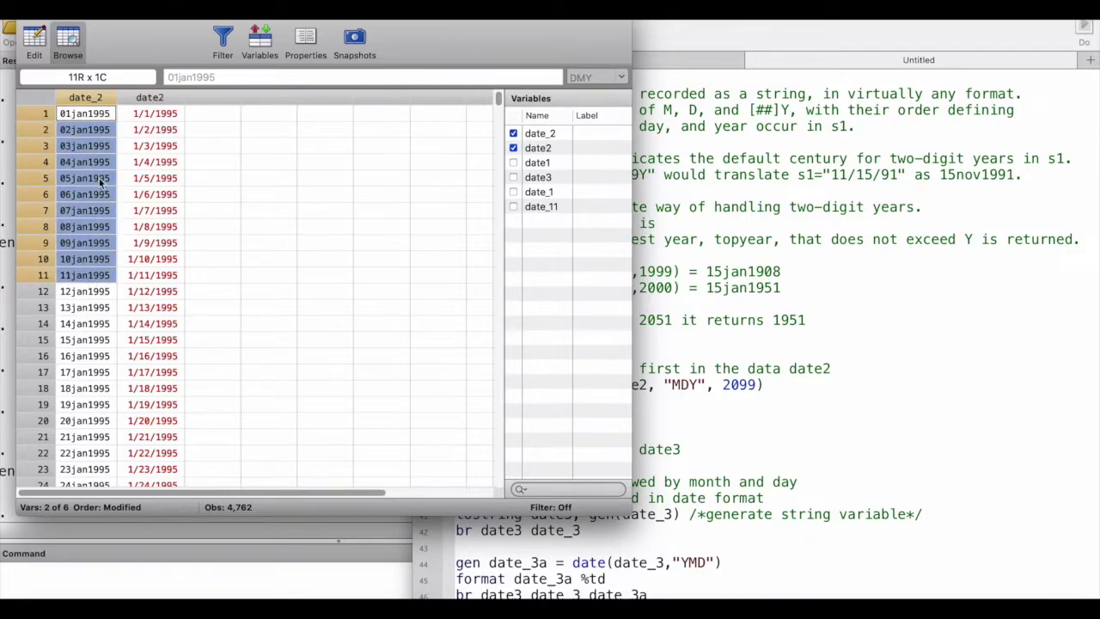
pyautogui.click(77, 355)
pyautogui.click(738, 419)
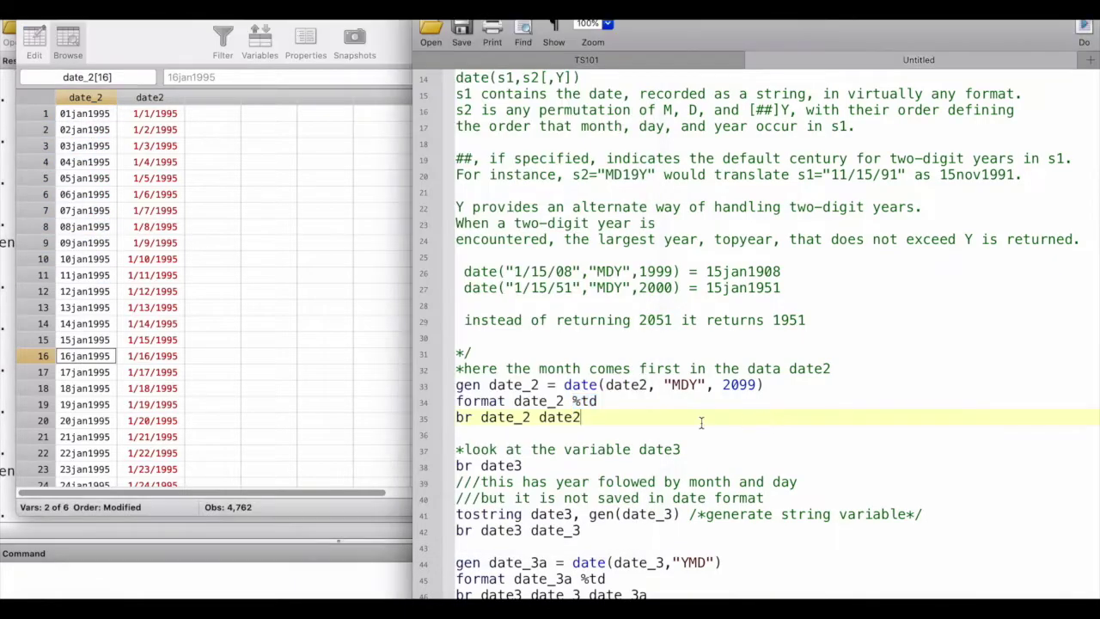
pyautogui.scroll(-3, 687, 399)
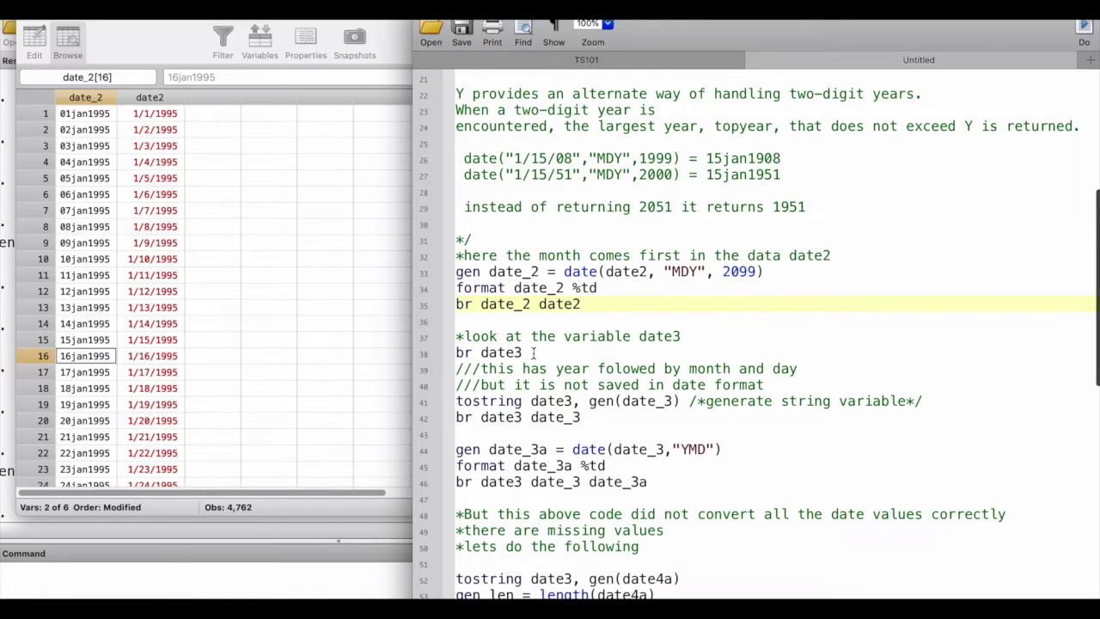
pyautogui.moveTo(533, 353); pyautogui.dragTo(456, 353)
# Browse date3 alone and inspect its unpadded values 199511 and 1995112.
pyautogui.click(1079, 33)
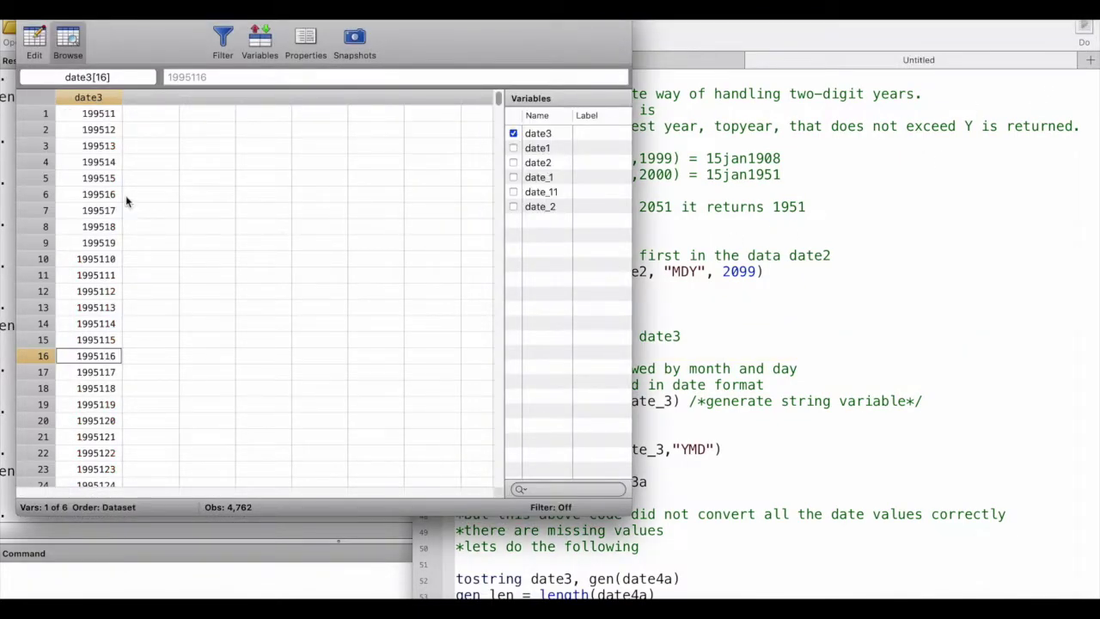
pyautogui.click(103, 114)
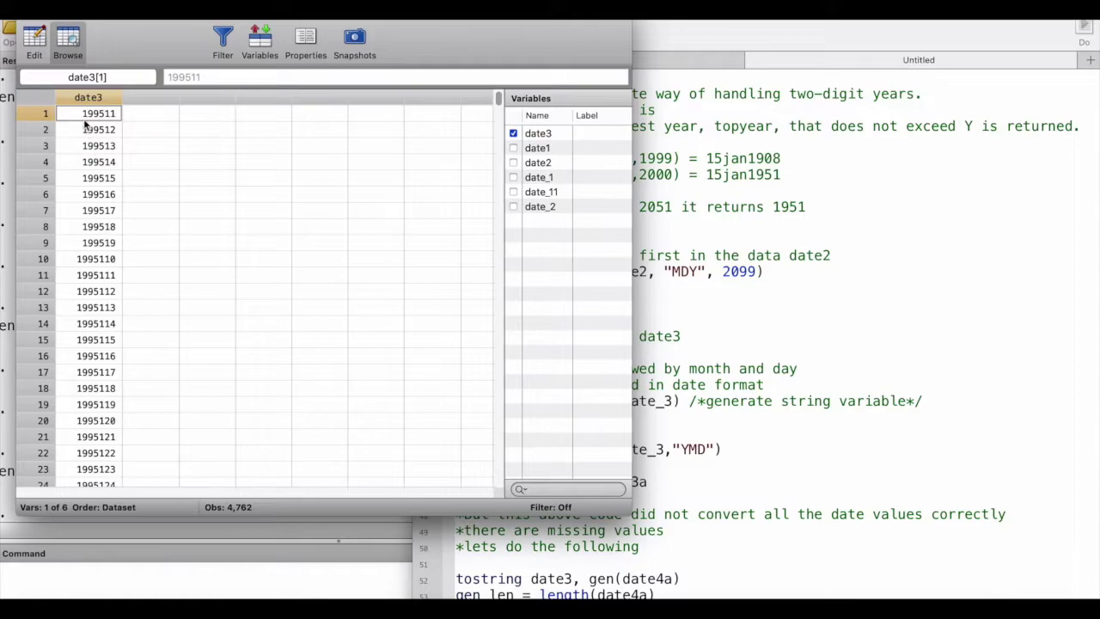
pyautogui.click(82, 289)
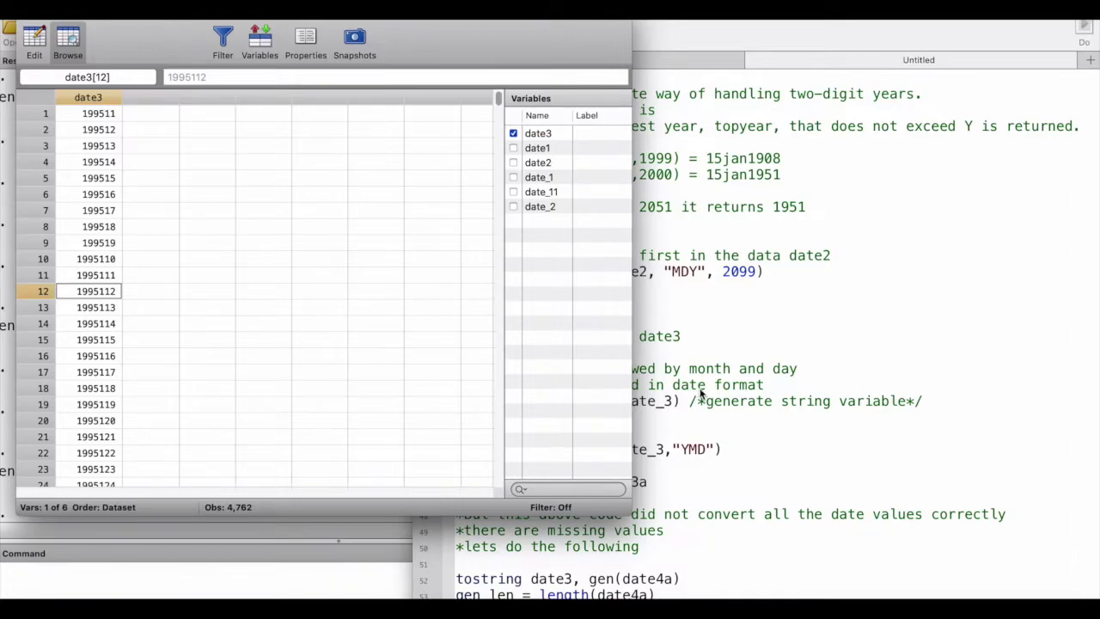
pyautogui.click(737, 332)
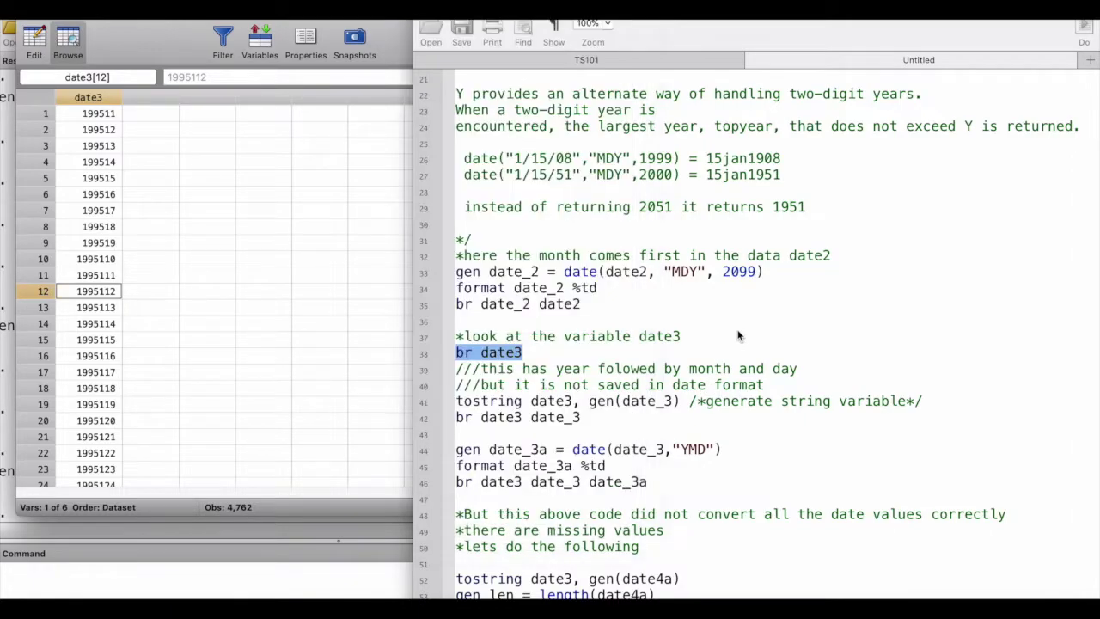
# Run lines 41–42: tostring date3, gen(date_3) and br date3 date_3.
pyautogui.click(737, 330)
pyautogui.scroll(-4, 737, 330)
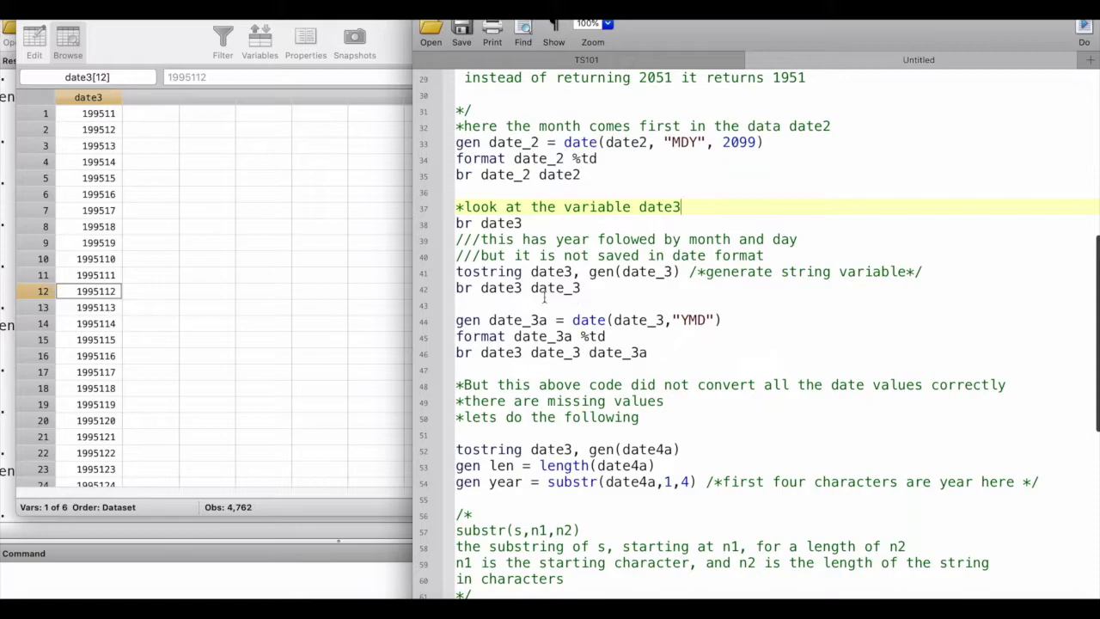
pyautogui.click(458, 273)
pyautogui.moveTo(458, 272); pyautogui.dragTo(654, 285)
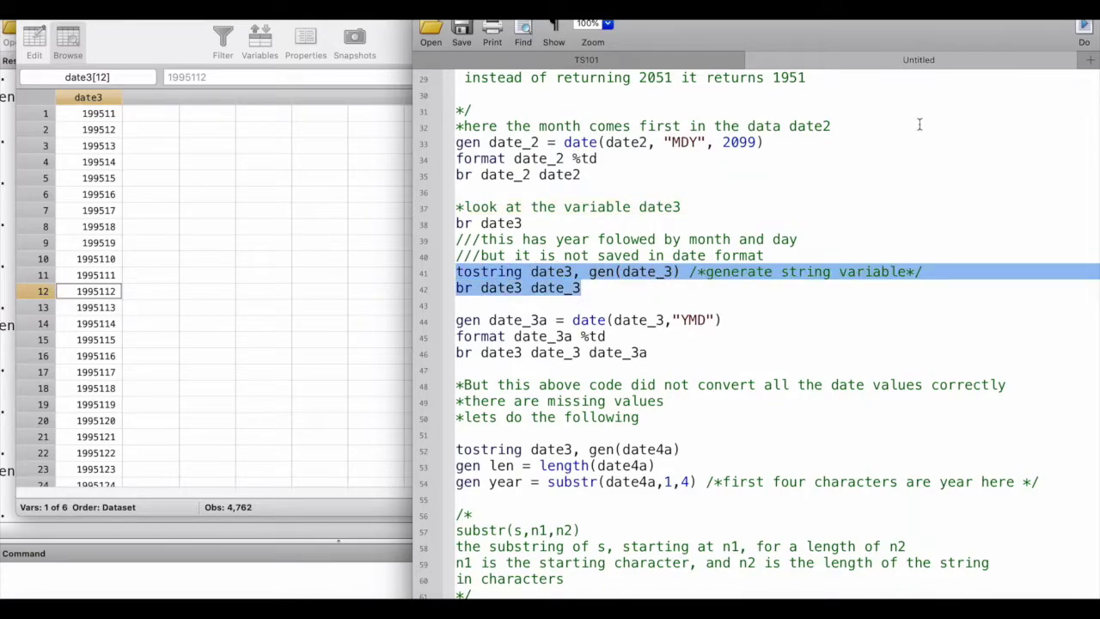
pyautogui.click(1081, 28)
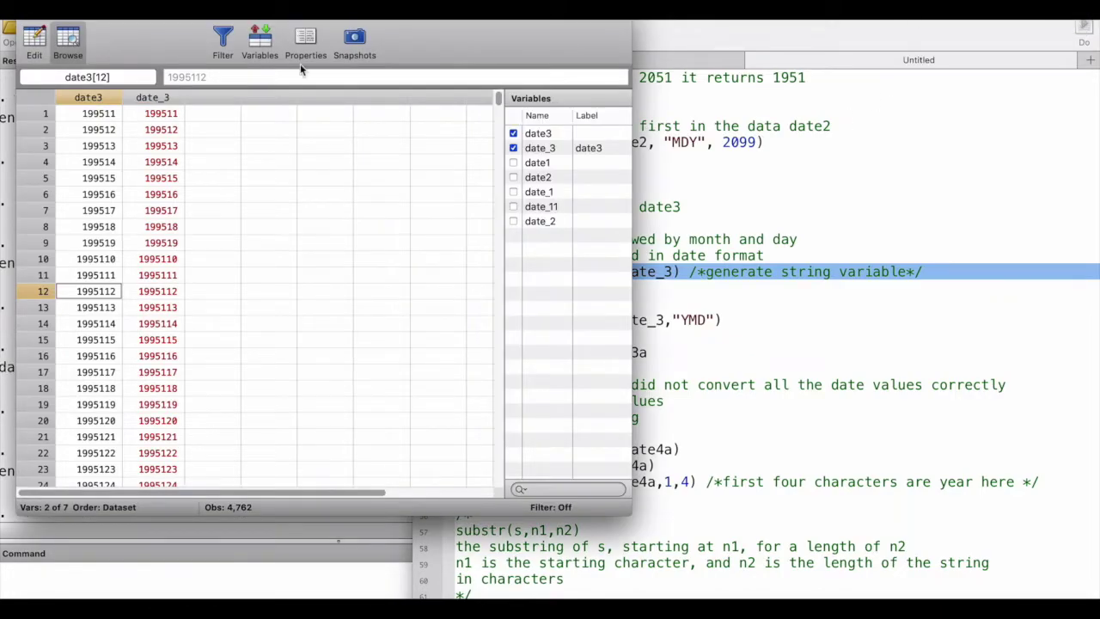
# Check the new date_3 column and review the tostring command's gen(date_3) option.
pyautogui.click(170, 99)
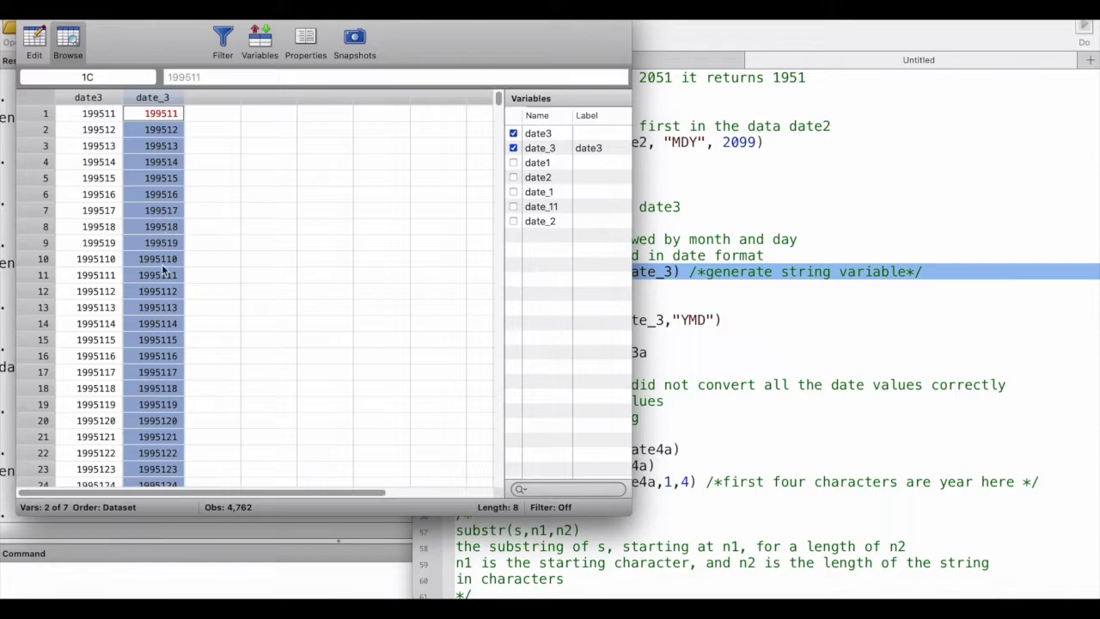
pyautogui.click(829, 320)
pyautogui.moveTo(456, 273); pyautogui.dragTo(520, 274)
pyautogui.moveTo(589, 271); pyautogui.dragTo(676, 272)
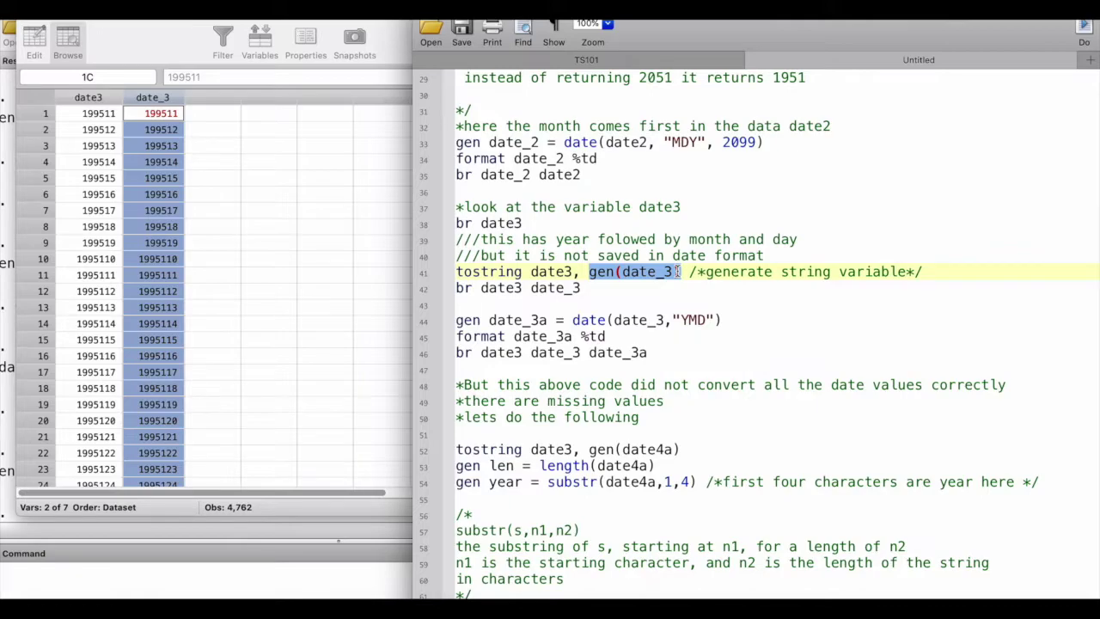
pyautogui.click(186, 249)
pyautogui.click(711, 378)
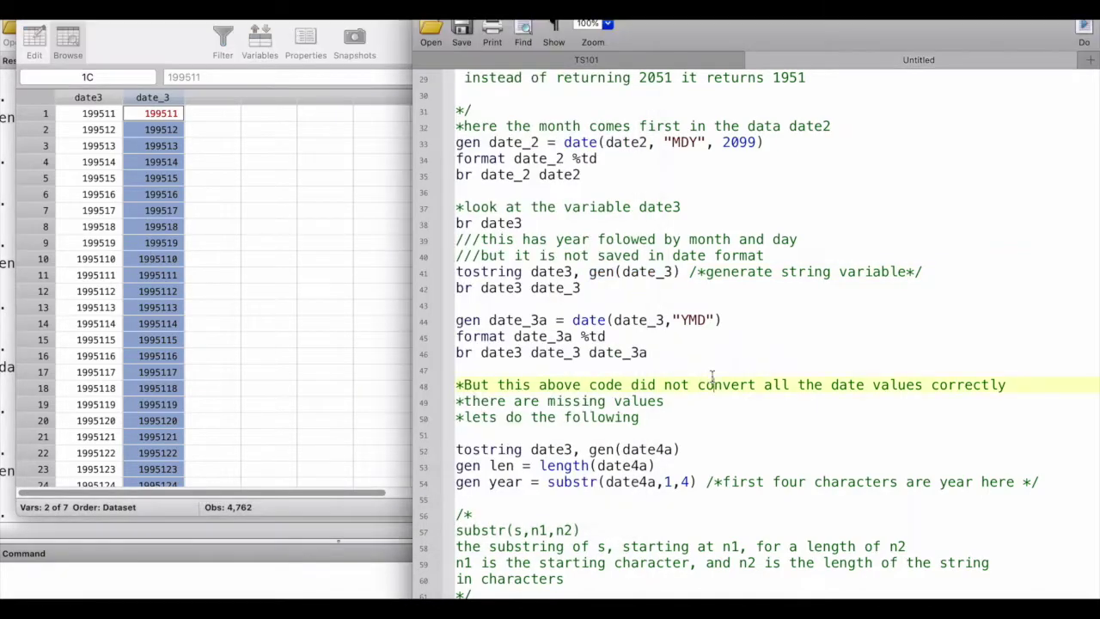
pyautogui.moveTo(489, 319); pyautogui.dragTo(559, 318)
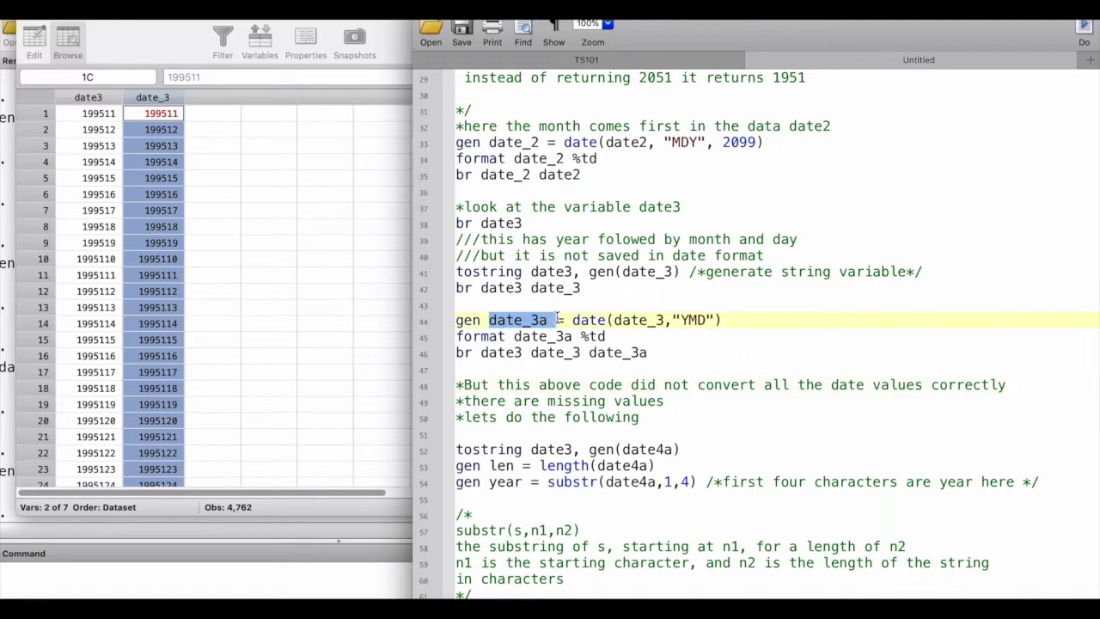
pyautogui.moveTo(572, 320); pyautogui.dragTo(606, 319)
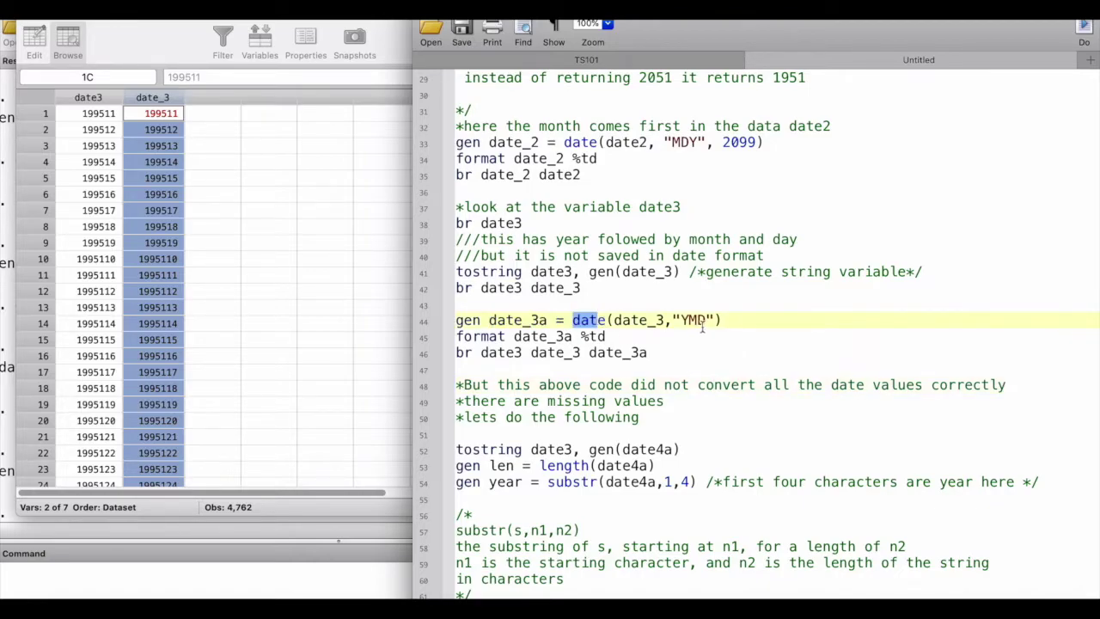
pyautogui.moveTo(715, 320); pyautogui.dragTo(673, 320)
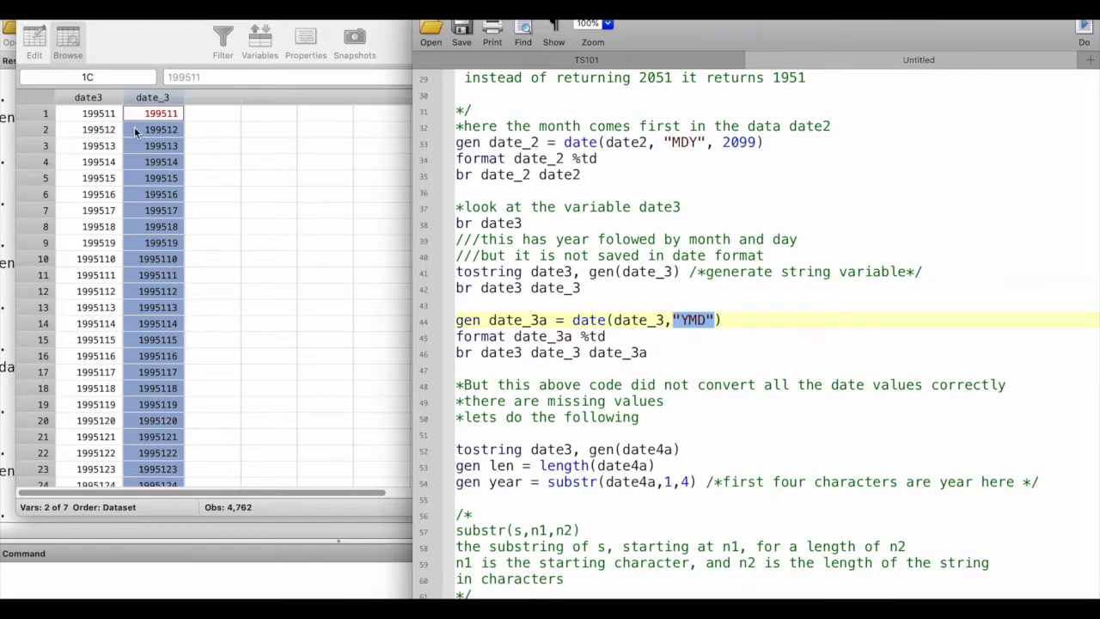
pyautogui.moveTo(455, 320); pyautogui.dragTo(660, 352)
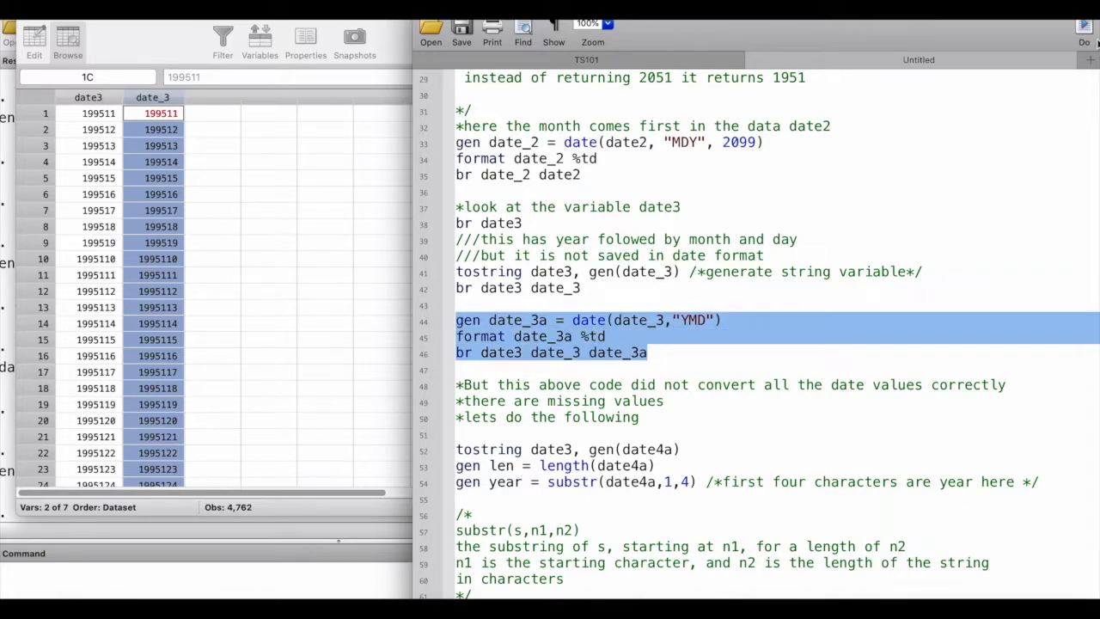
pyautogui.click(1094, 41)
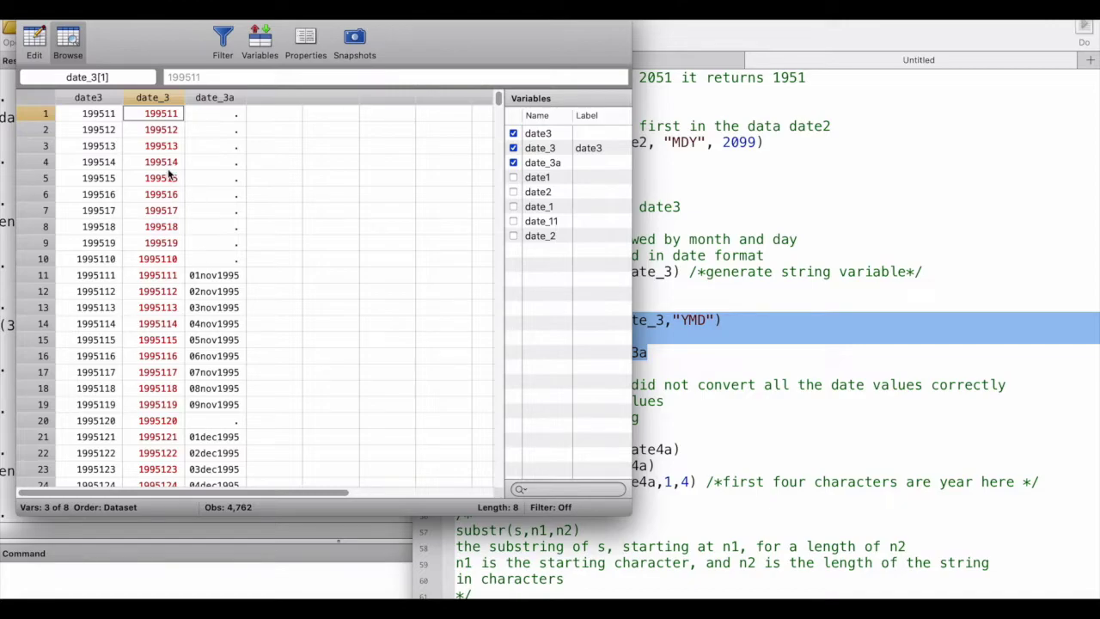
pyautogui.moveTo(162, 129); pyautogui.dragTo(217, 257)
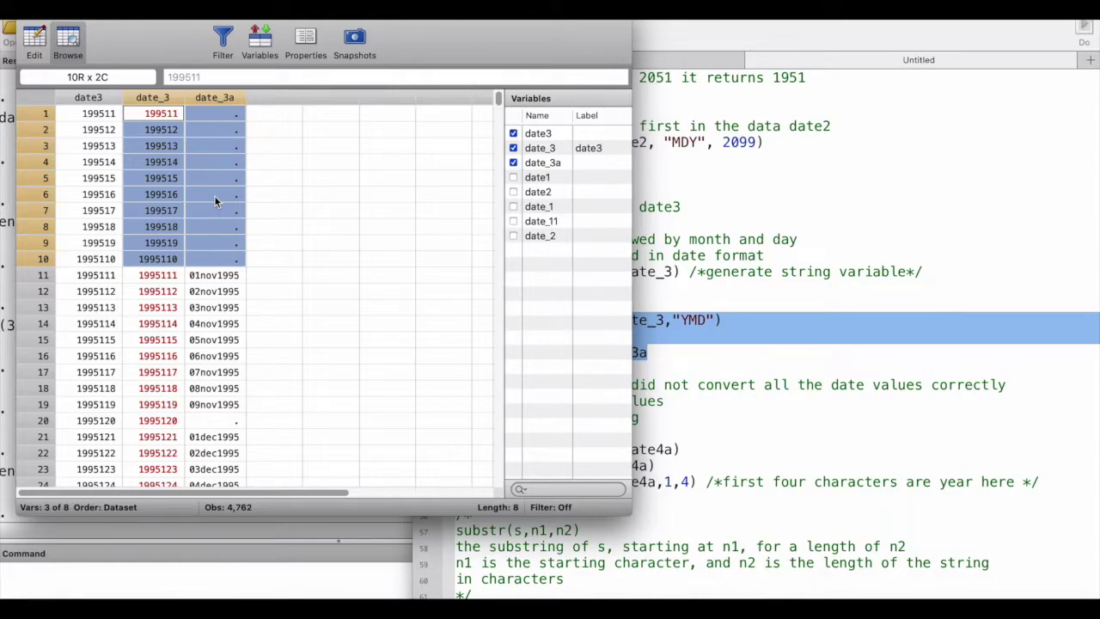
pyautogui.moveTo(207, 276); pyautogui.dragTo(204, 404)
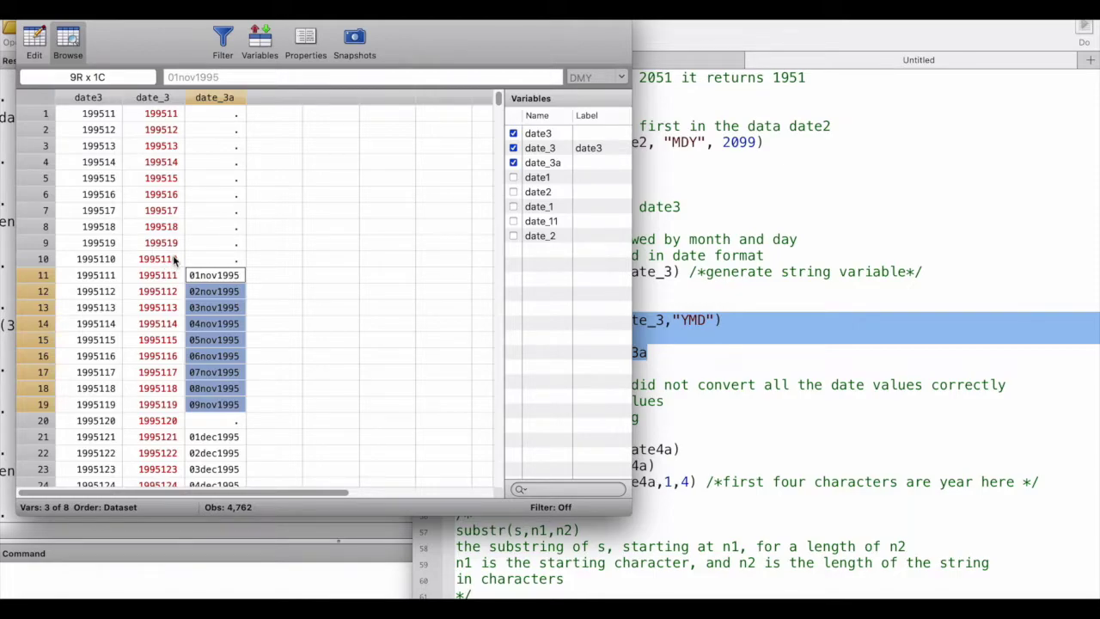
pyautogui.click(152, 244)
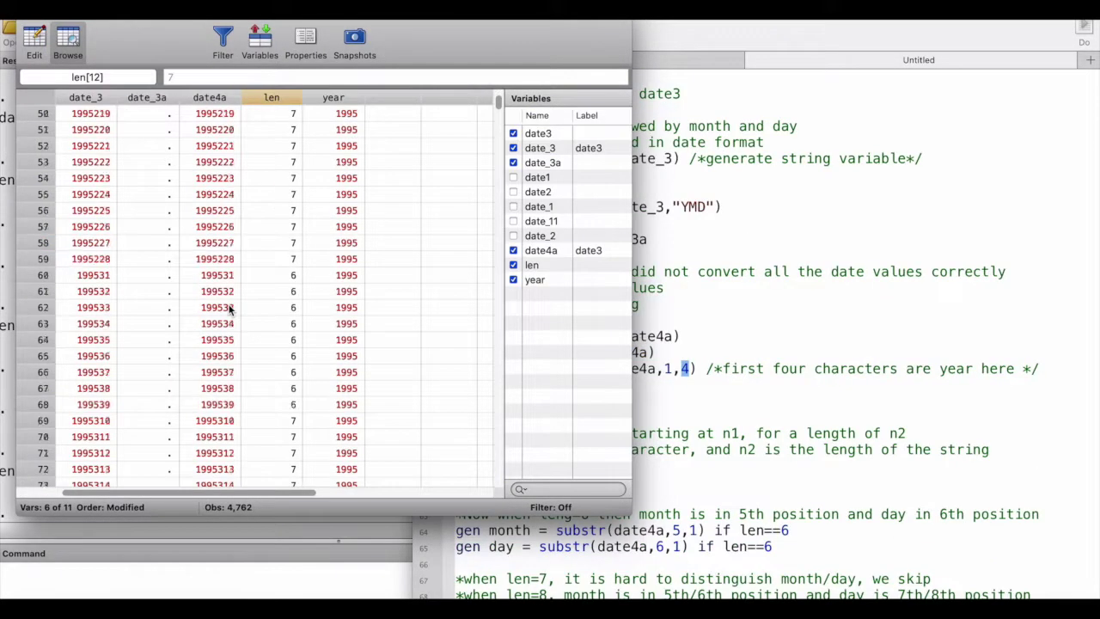
# Select lines 64–65 generating month and day for dates where len==6.
pyautogui.click(713, 464)
pyautogui.scroll(-3, 713, 464)
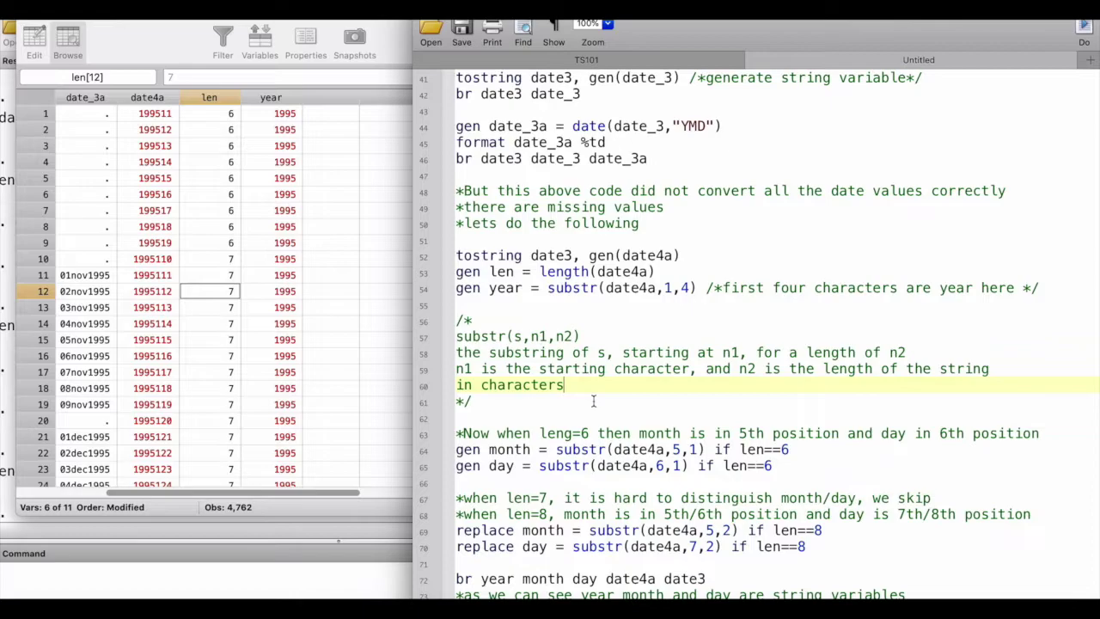
pyautogui.scroll(-3, 603, 335)
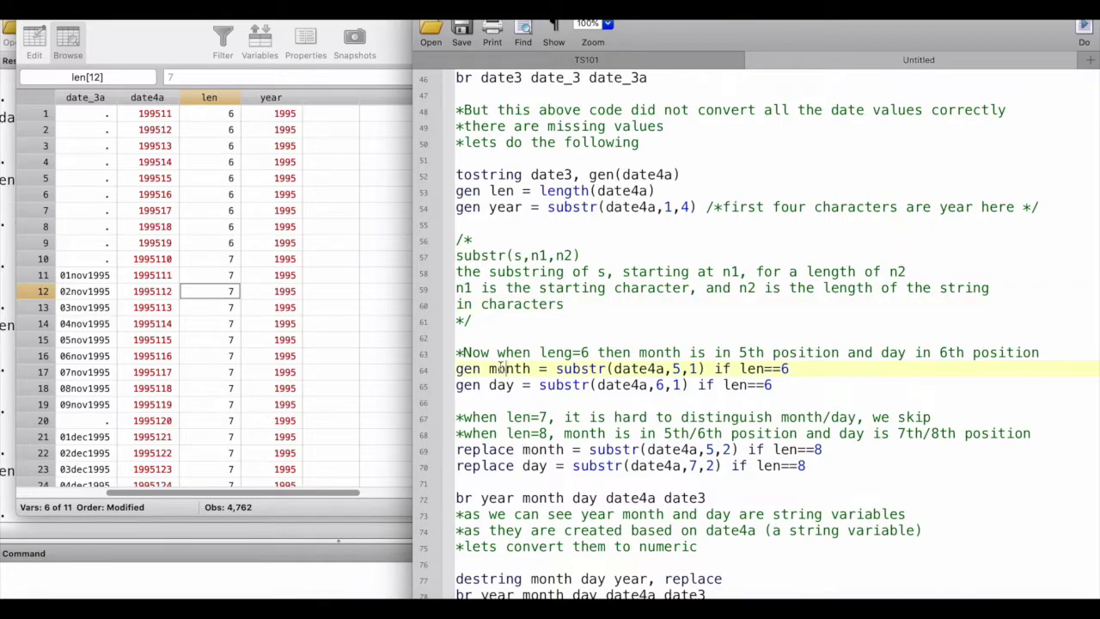
pyautogui.moveTo(458, 368); pyautogui.dragTo(776, 386)
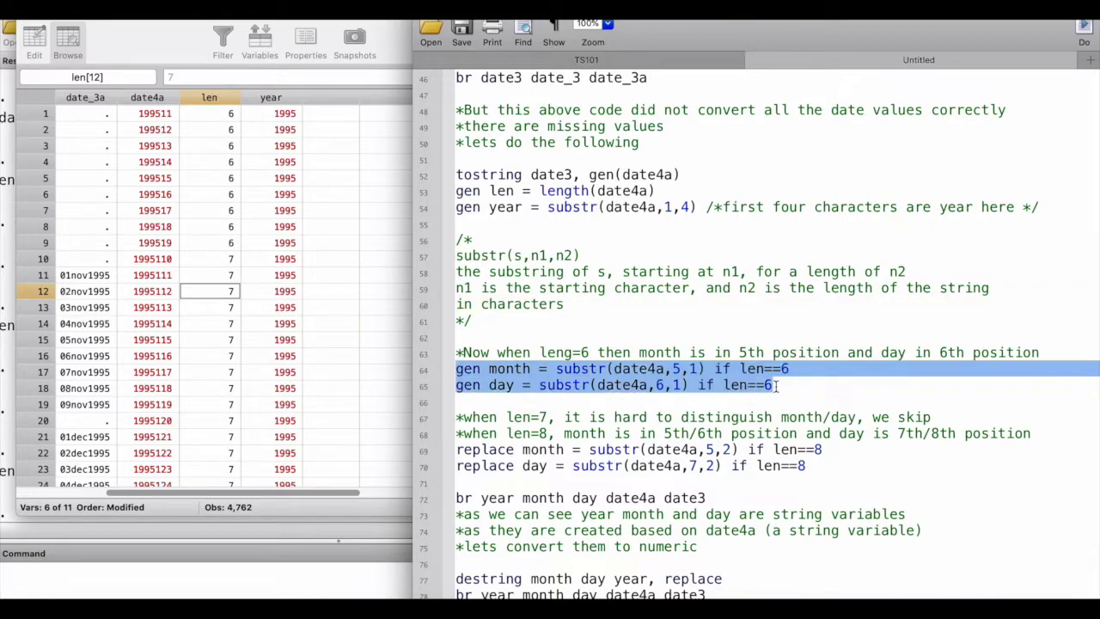
# Run lines 64–65 and check the new month and day values in the first rows.
pyautogui.click(1081, 30)
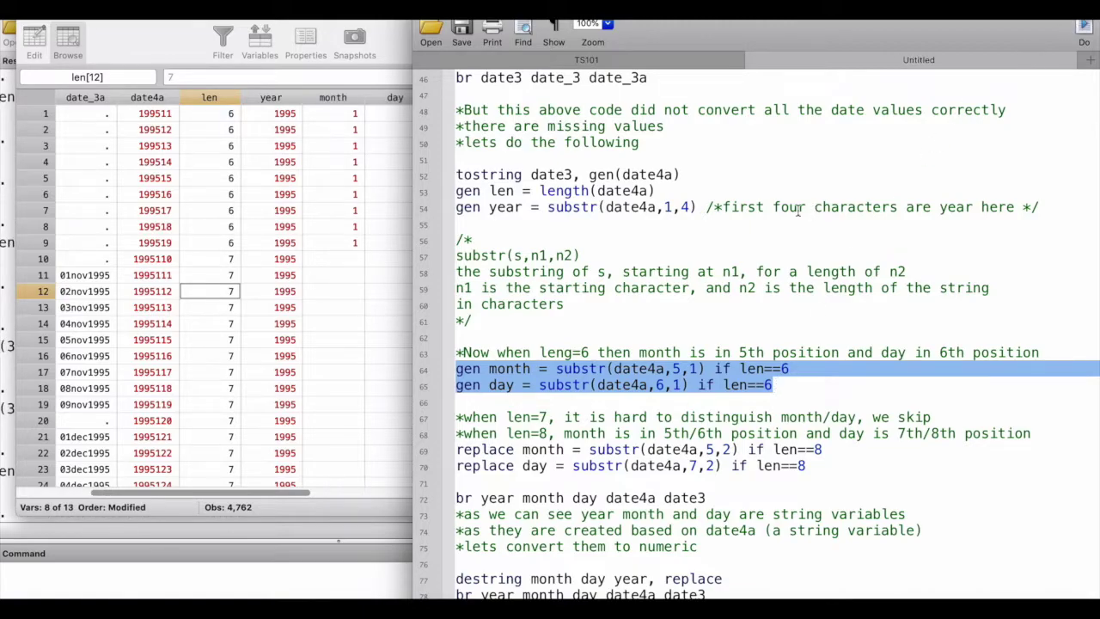
pyautogui.click(342, 114)
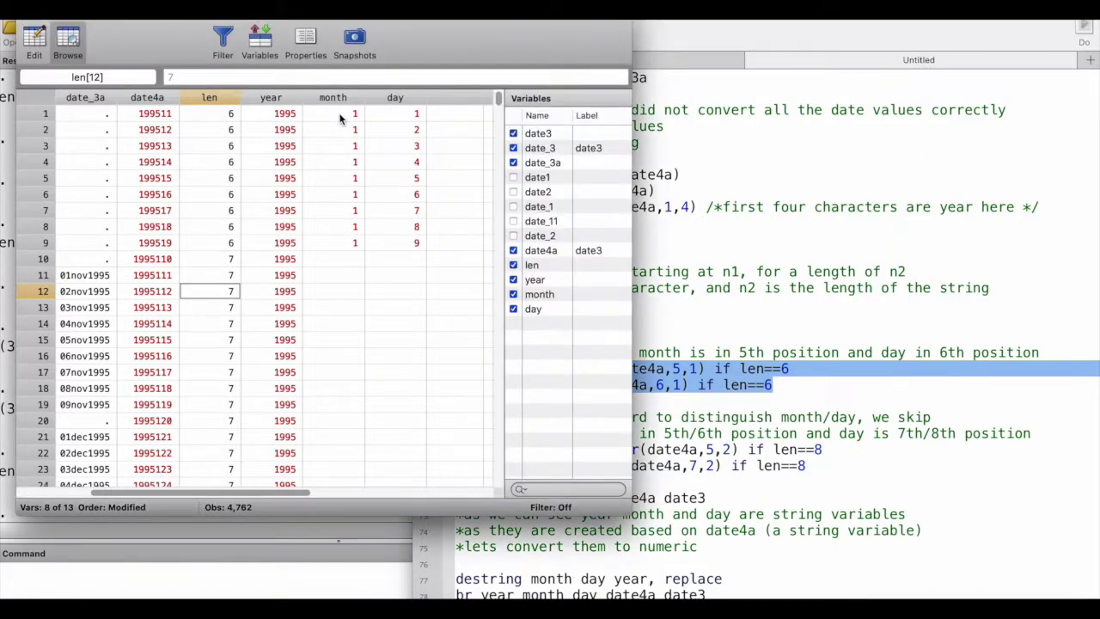
pyautogui.click(417, 115)
pyautogui.click(357, 245)
pyautogui.click(394, 248)
pyautogui.click(155, 247)
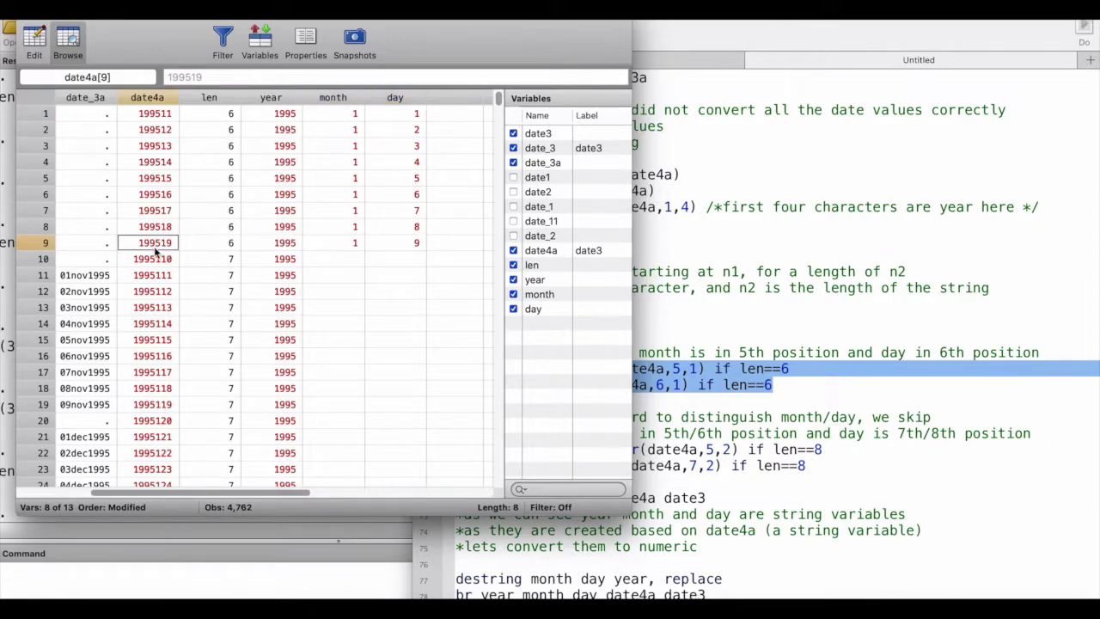
pyautogui.click(722, 386)
# Inspect the eight-character date in row 289 to confirm its month and day stay blank.
pyautogui.scroll(-3, 722, 386)
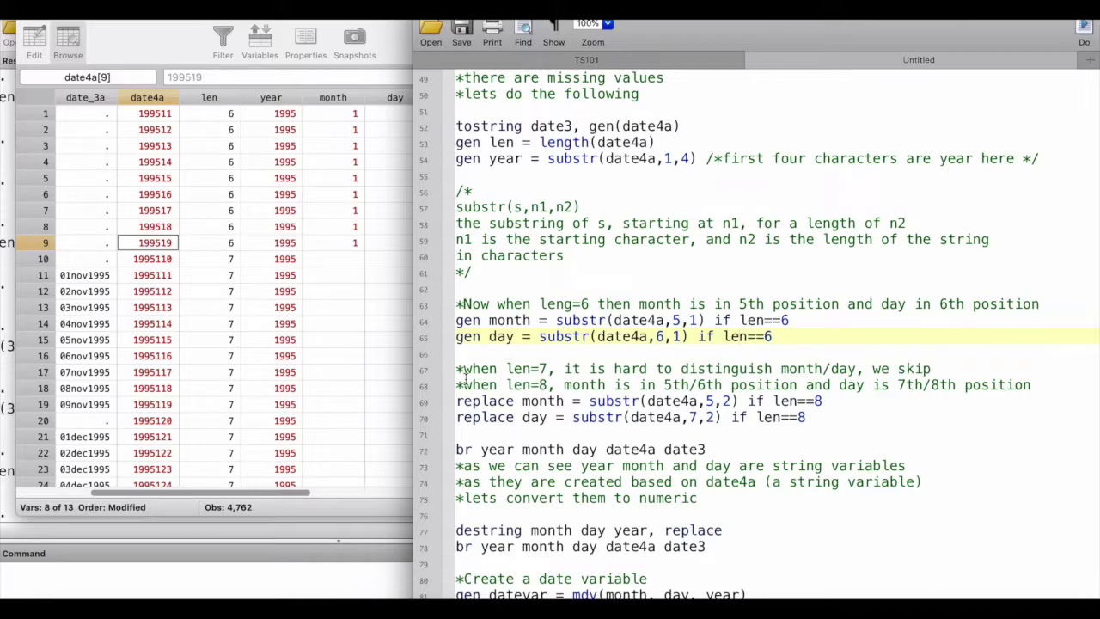
pyautogui.click(236, 311)
pyautogui.scroll(-10, 241, 331)
pyautogui.hscroll(-1, 243, 348)
pyautogui.scroll(-20, 243, 348)
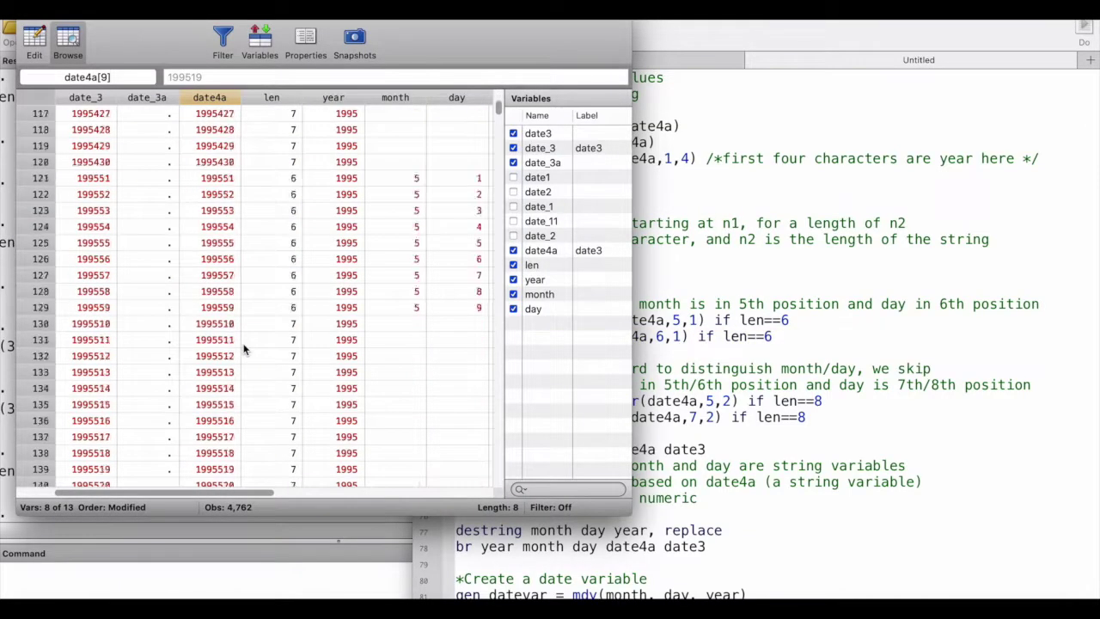
pyautogui.scroll(-8, 243, 348)
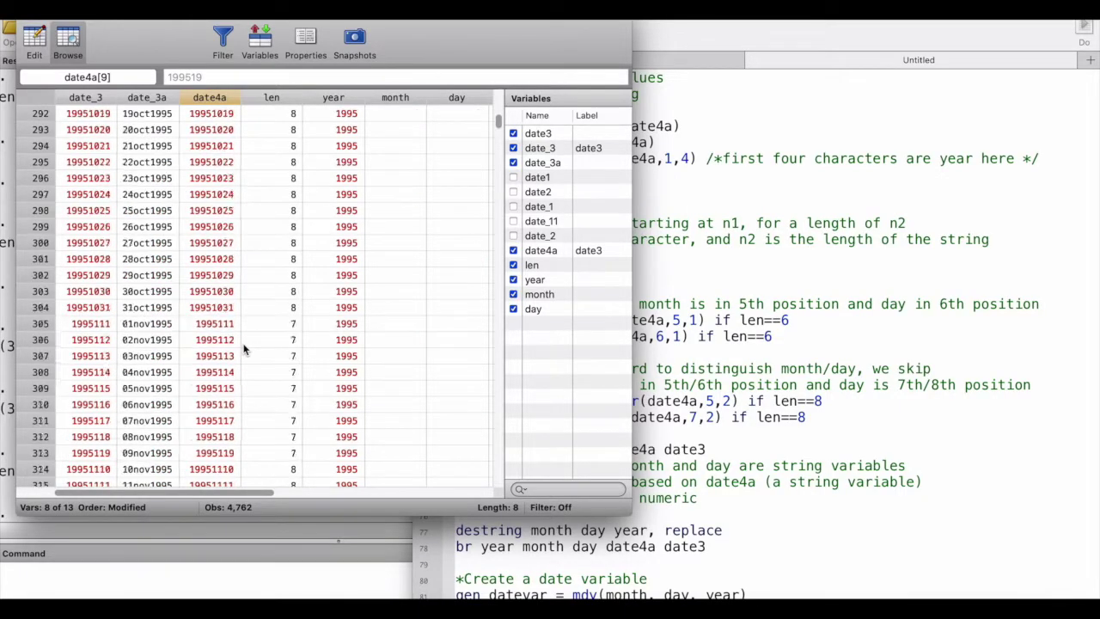
pyautogui.hscroll(-1, 243, 348)
pyautogui.scroll(3, 319, 286)
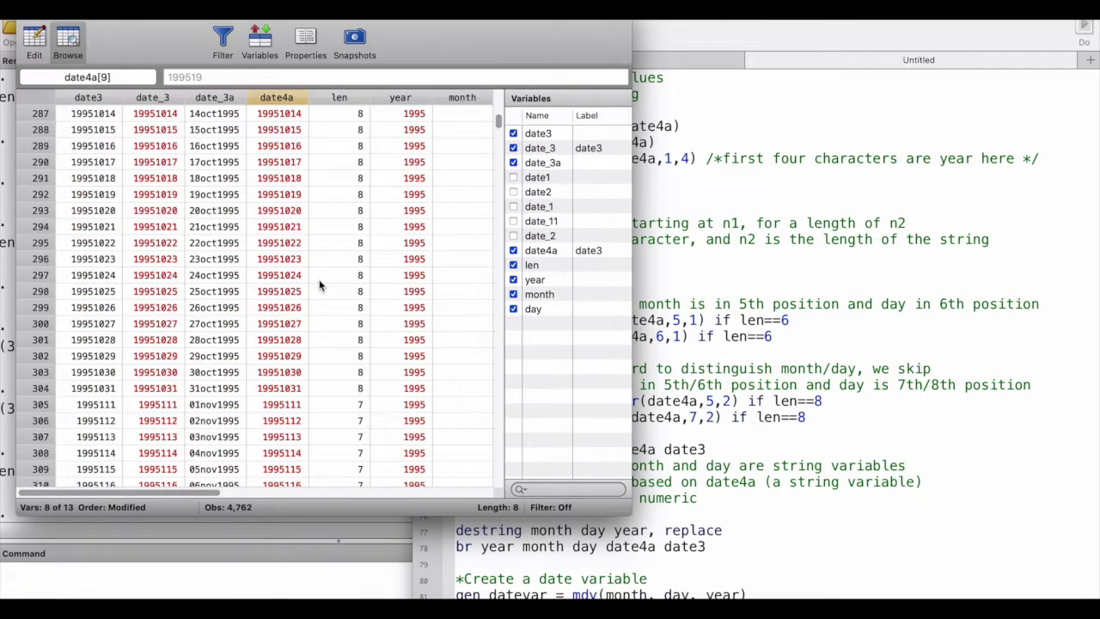
pyautogui.click(288, 280)
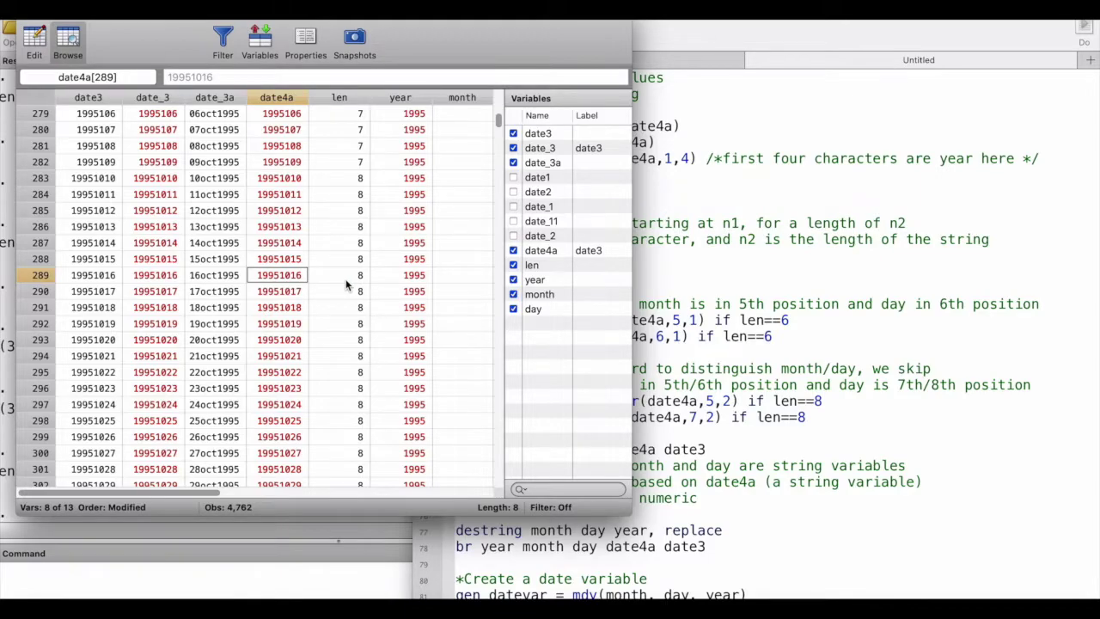
pyautogui.click(783, 369)
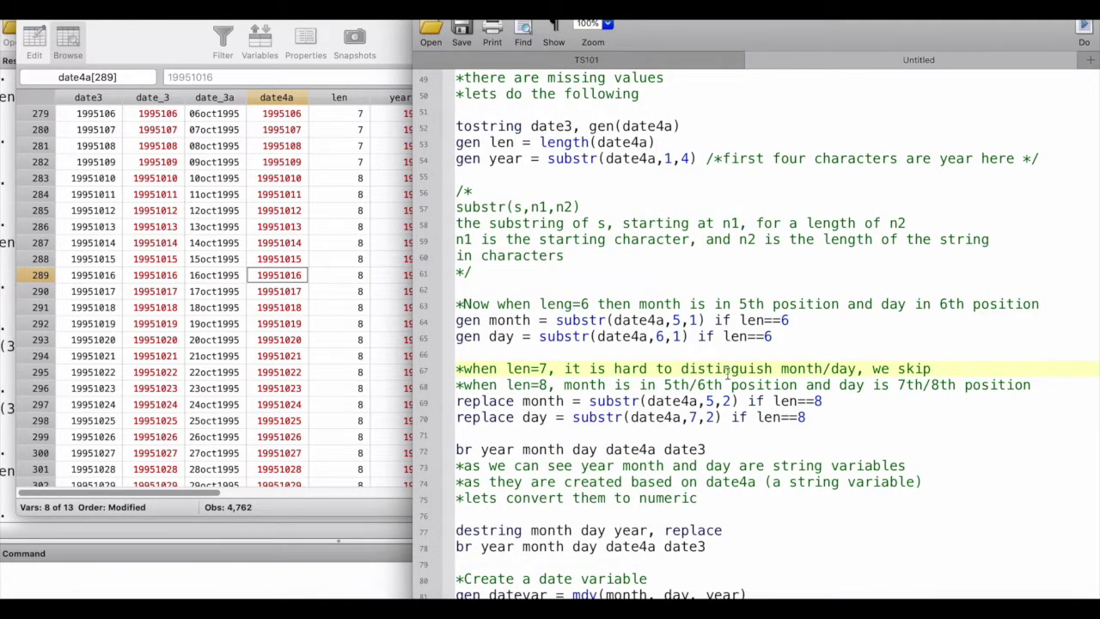
# Run lines 69–70 to fill month and day for eight-character dates, e.g. 19951016 gives 10 and 16.
pyautogui.moveTo(665, 384); pyautogui.dragTo(961, 395)
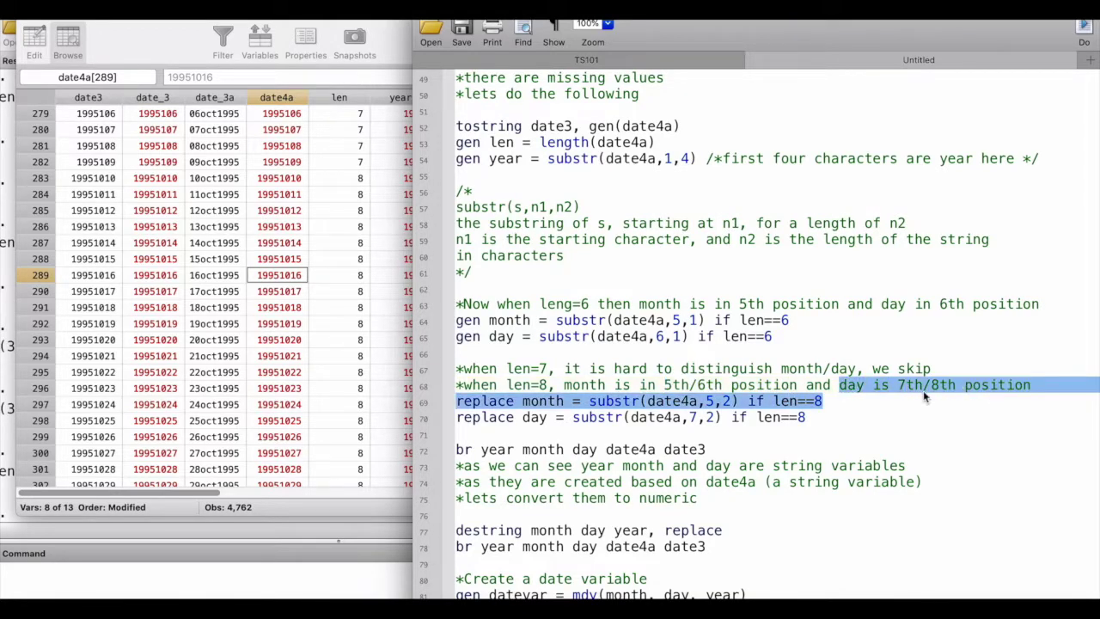
pyautogui.click(636, 493)
pyautogui.moveTo(456, 401); pyautogui.dragTo(809, 419)
pyautogui.click(1084, 34)
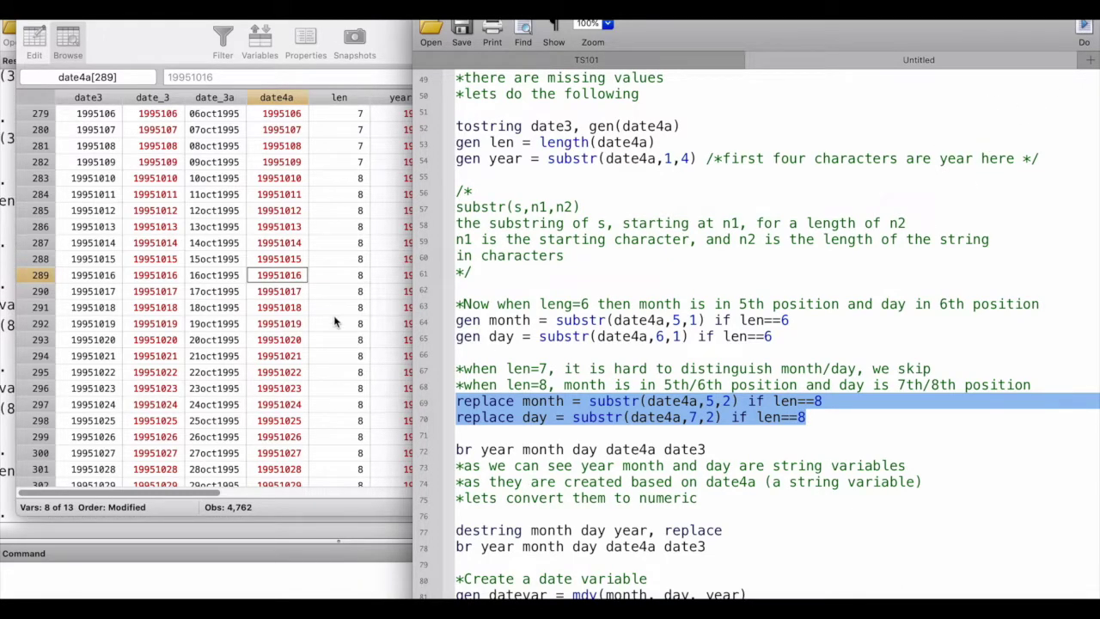
pyautogui.hscroll(3, 335, 322)
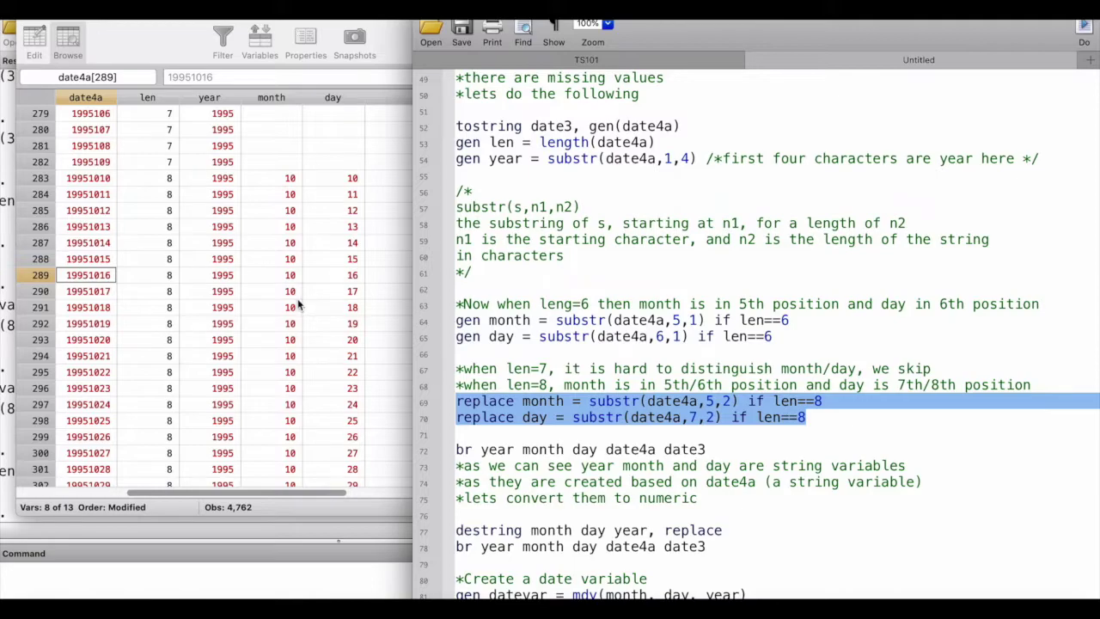
pyautogui.click(317, 292)
# Run line 72, 'br year month day date4a date3', to browse just those five variables.
pyautogui.click(690, 385)
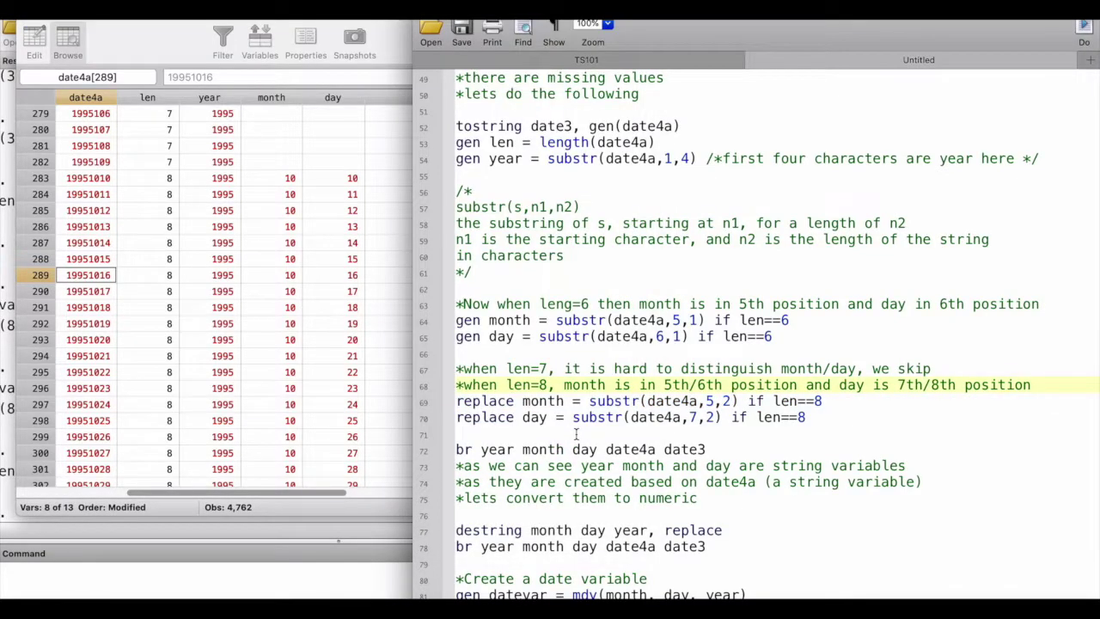
pyautogui.scroll(-3, 575, 433)
pyautogui.moveTo(474, 402); pyautogui.dragTo(828, 406)
pyautogui.press('super+shift+d')
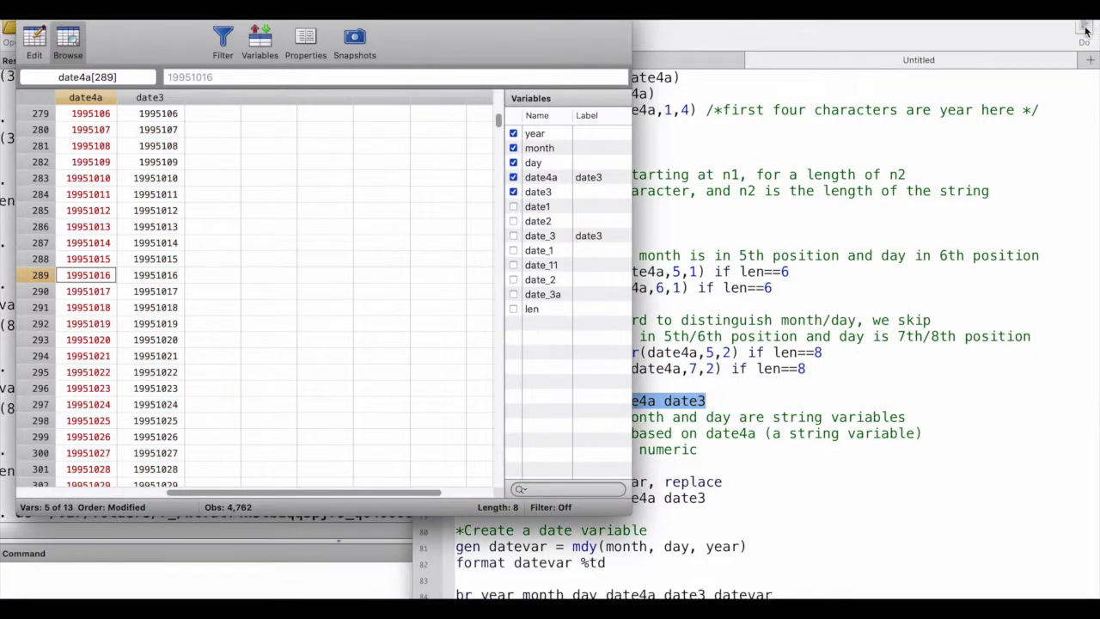
# Inspect date3 rows 278–294, where seven-character dates still lack month and day.
pyautogui.hscroll(-5, 153, 166)
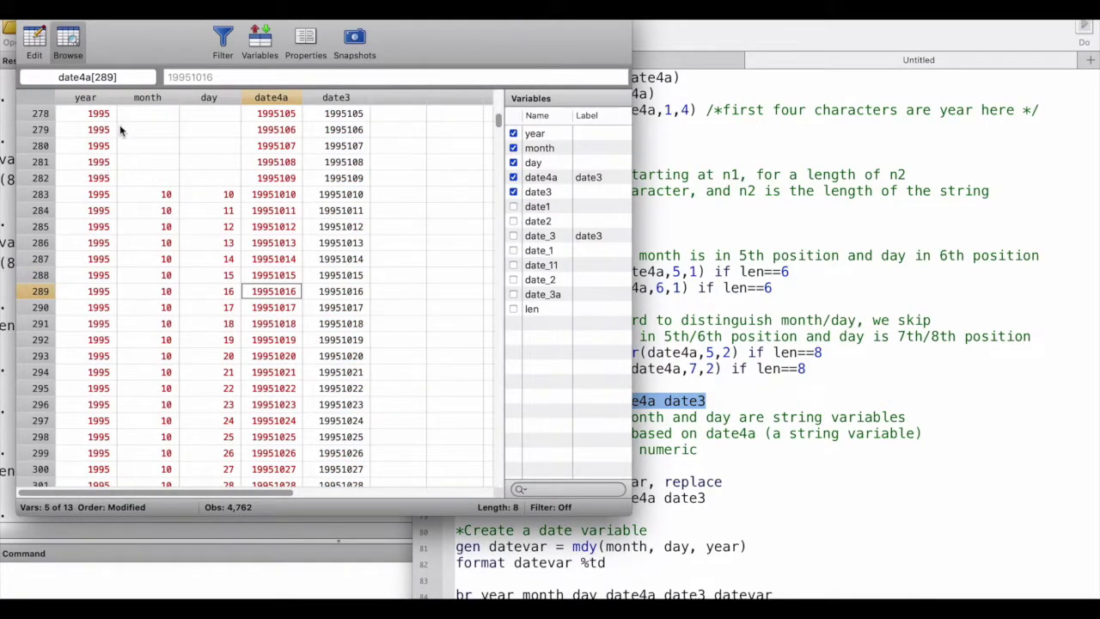
pyautogui.moveTo(346, 113); pyautogui.dragTo(344, 382)
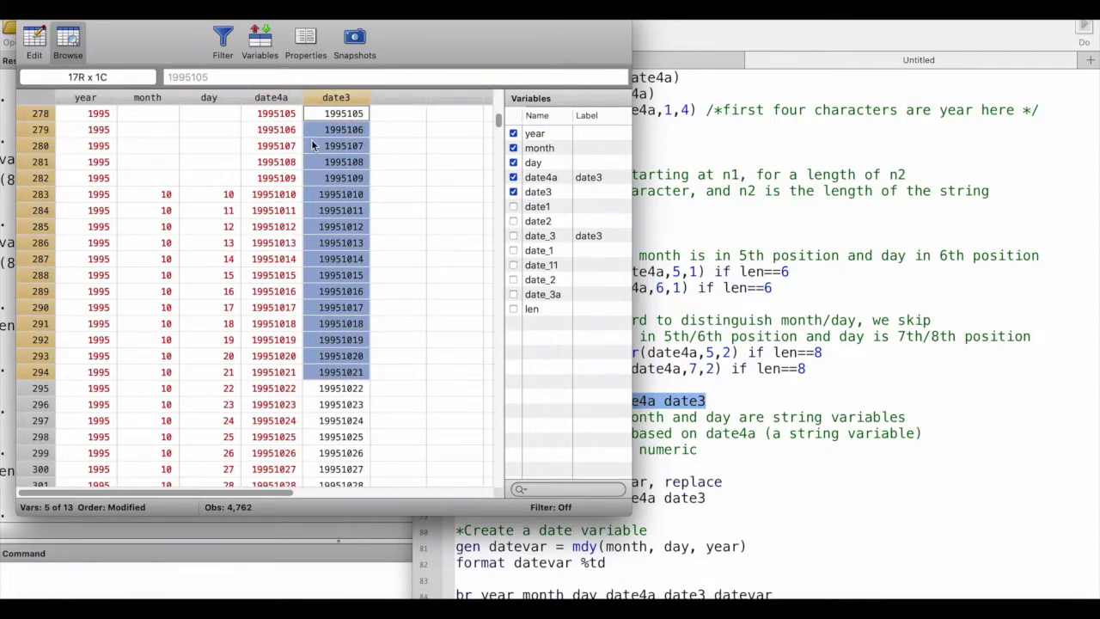
pyautogui.scroll(3, 99, 200)
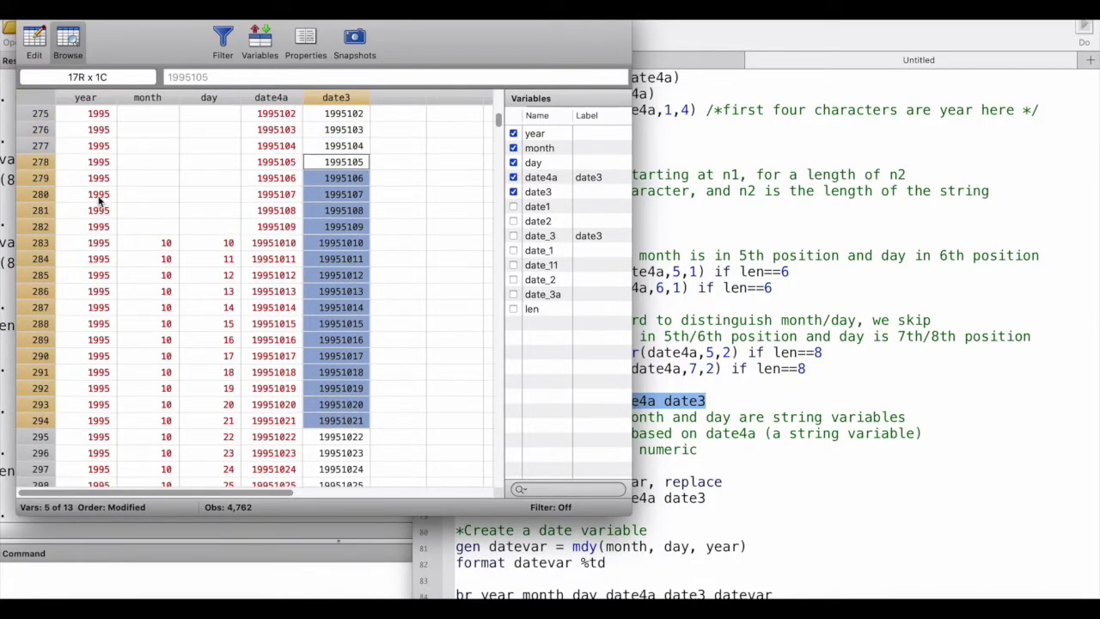
pyautogui.click(168, 274)
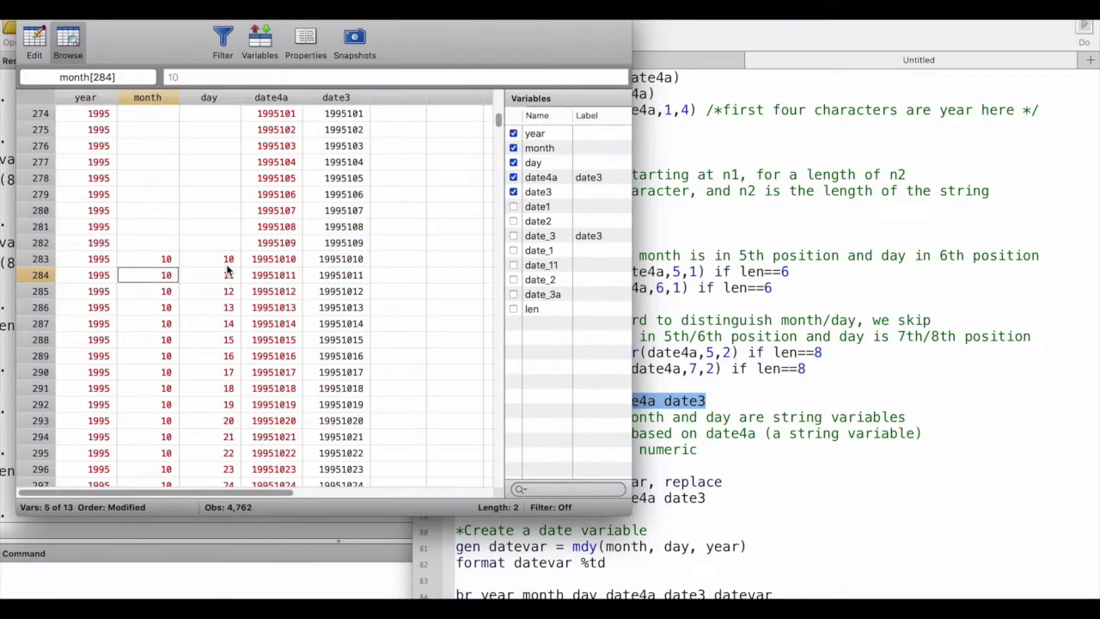
pyautogui.click(764, 390)
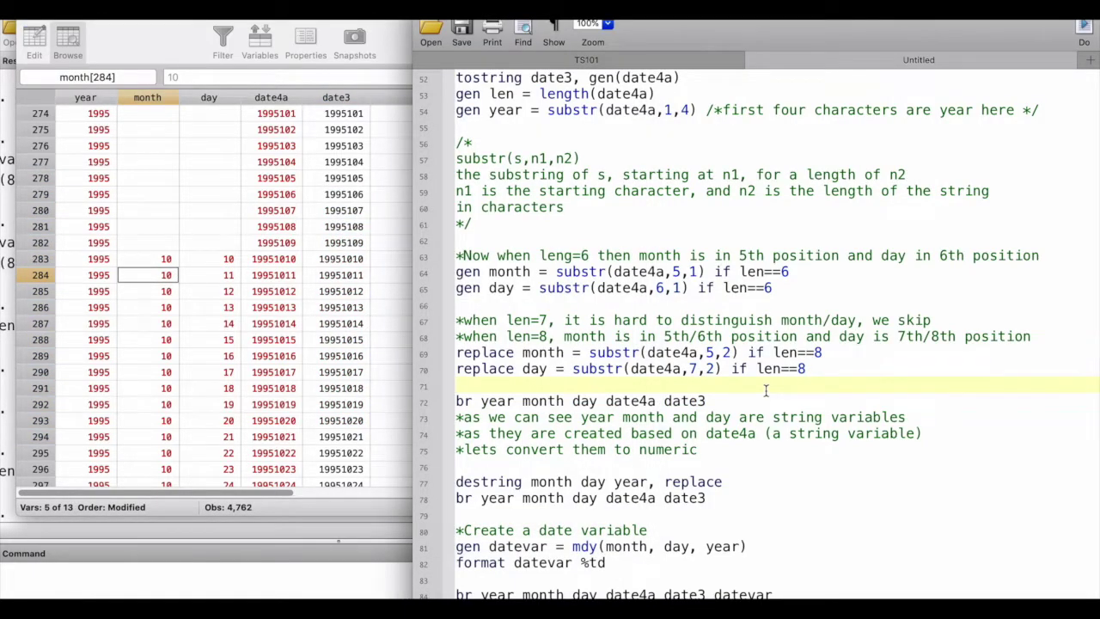
# Run 'destring month day year, replace' to make them numeric, with missing values shown as dots.
pyautogui.scroll(-3, 765, 390)
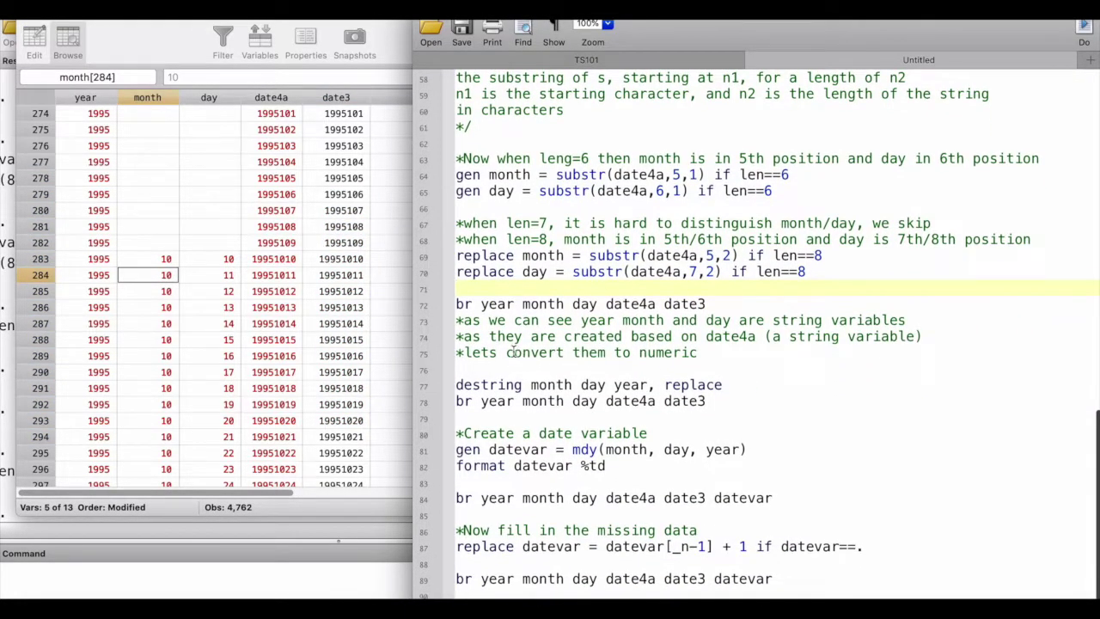
pyautogui.moveTo(468, 325); pyautogui.dragTo(809, 321)
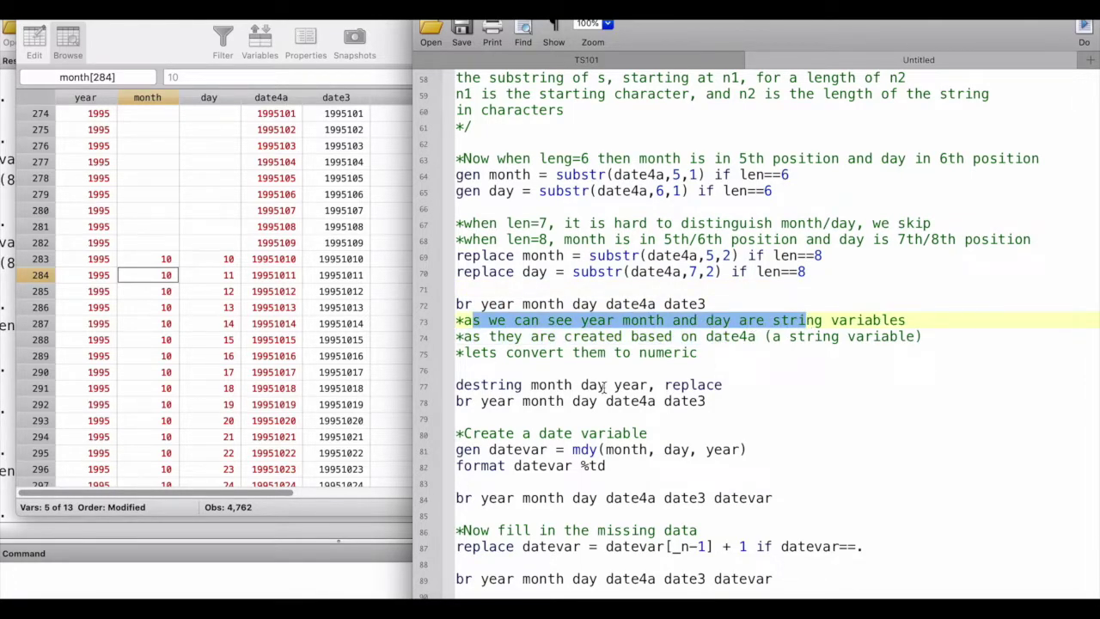
pyautogui.moveTo(759, 336); pyautogui.dragTo(701, 338)
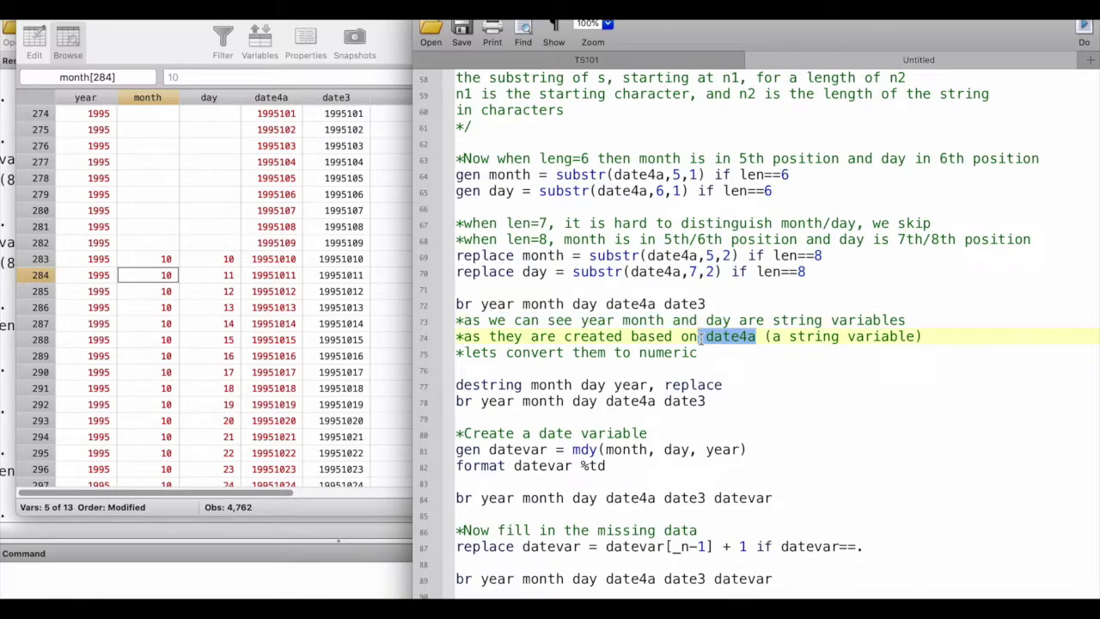
pyautogui.moveTo(455, 385); pyautogui.dragTo(761, 403)
pyautogui.click(1086, 36)
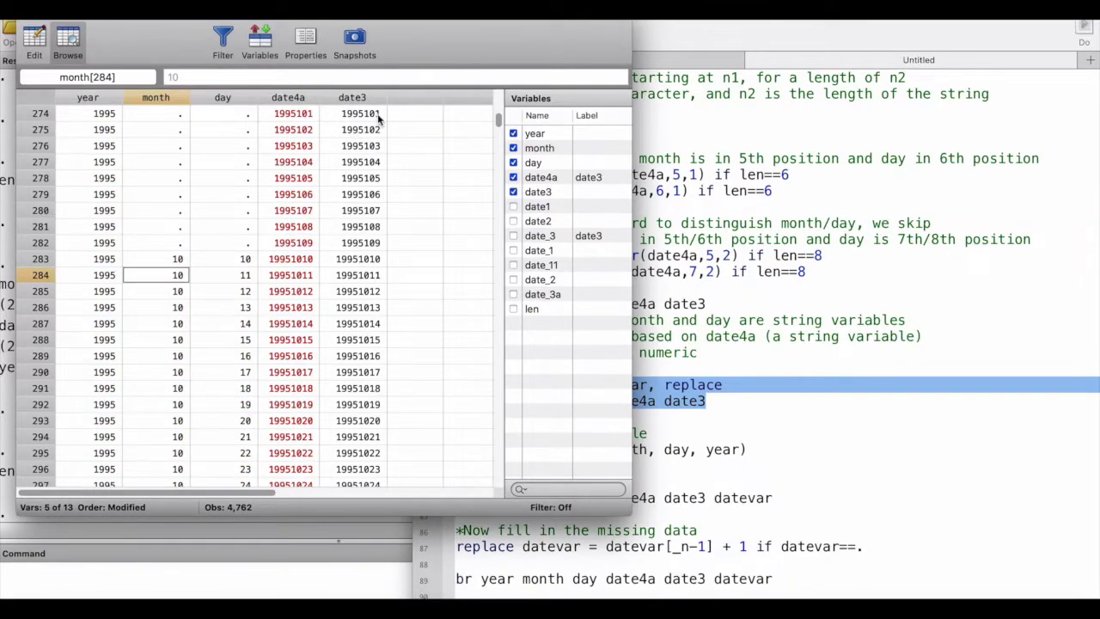
pyautogui.click(822, 383)
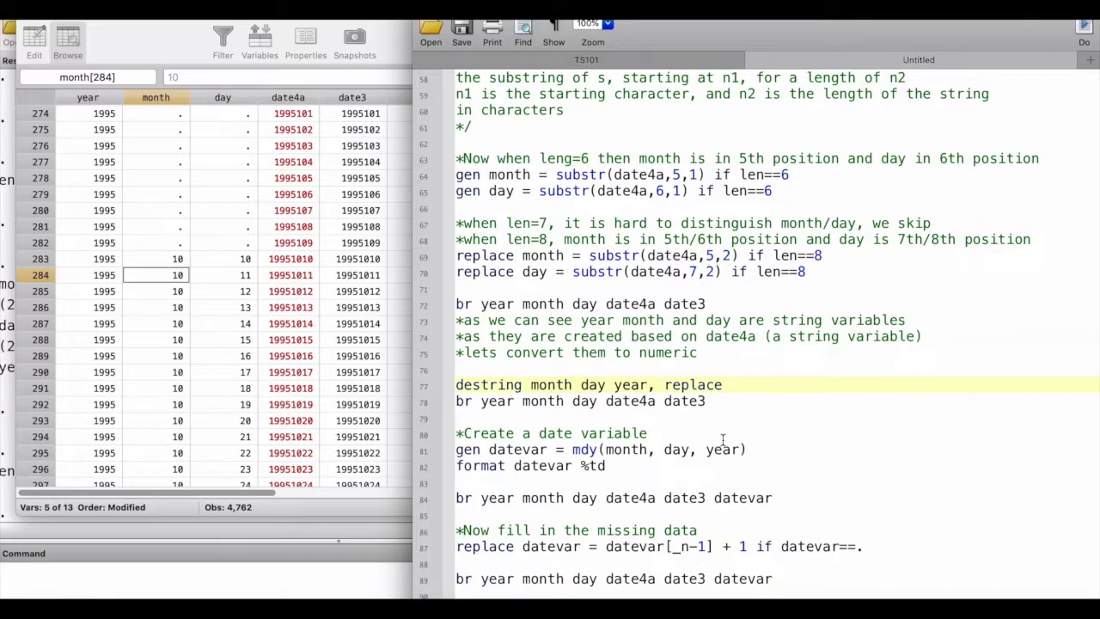
pyautogui.moveTo(458, 451); pyautogui.dragTo(628, 465)
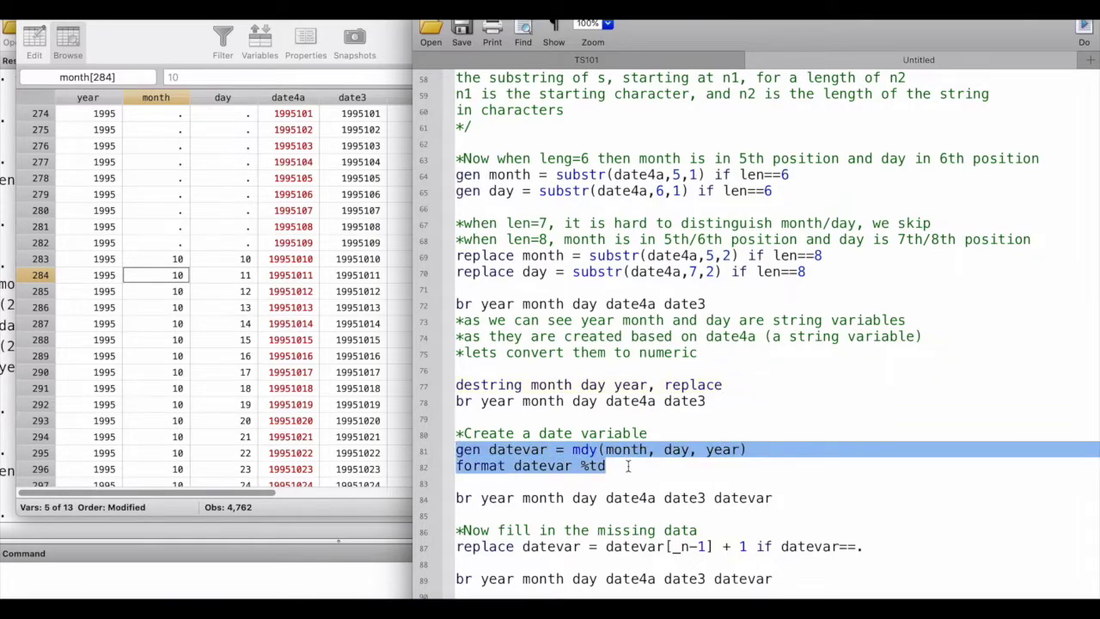
# Create and format datevar with mdy(month, day, year), starting at 10oct1995.
pyautogui.click(1083, 33)
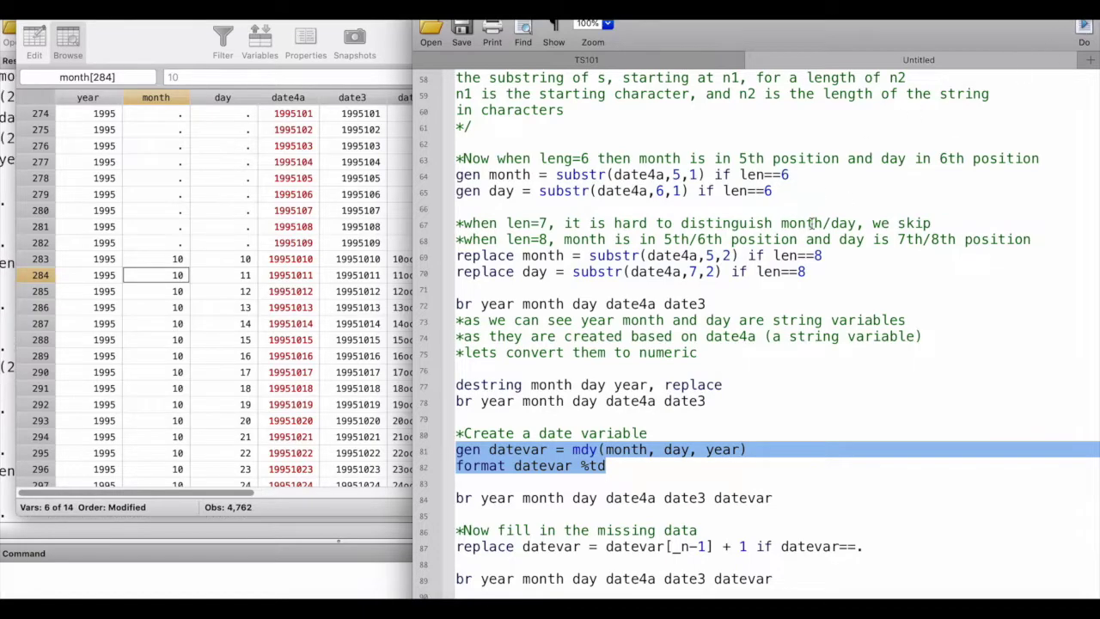
pyautogui.click(535, 450)
pyautogui.moveTo(599, 448); pyautogui.dragTo(574, 449)
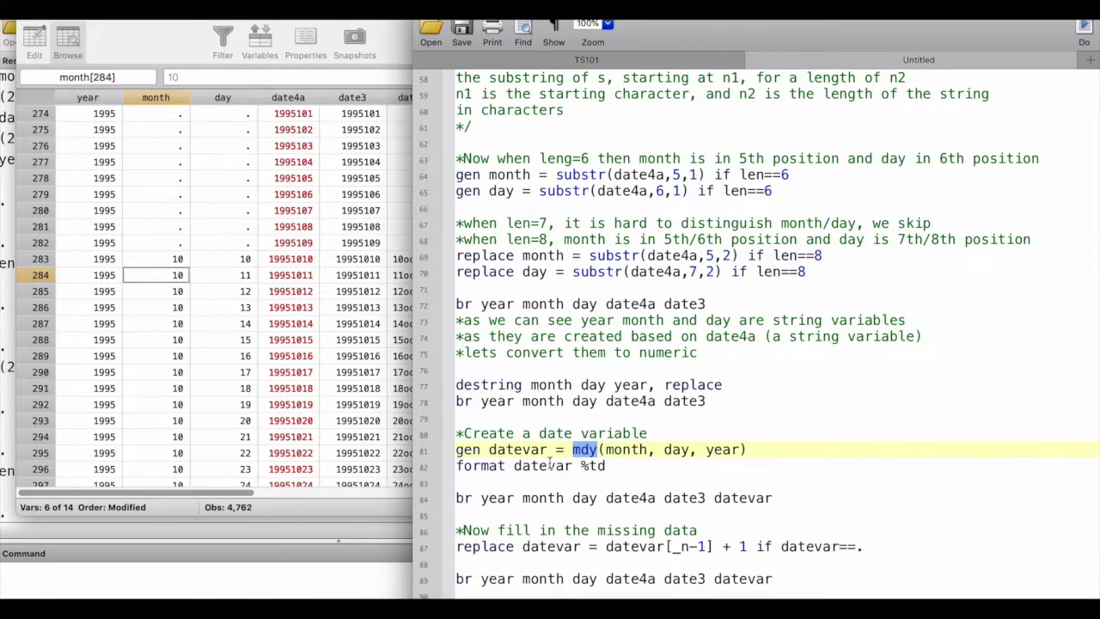
pyautogui.hscroll(5, 246, 229)
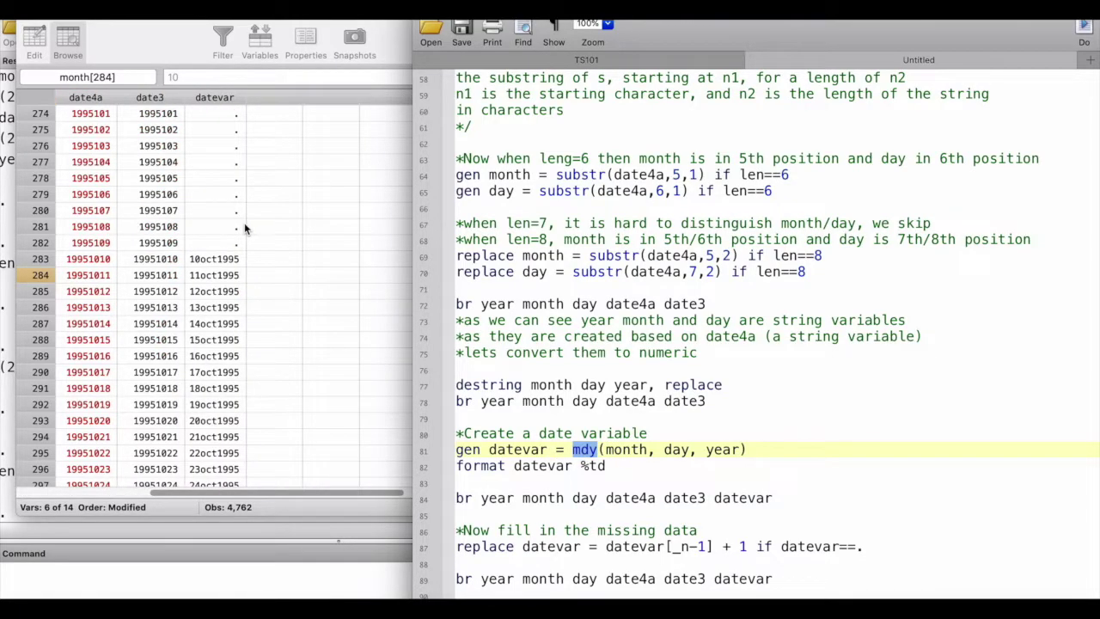
pyautogui.click(228, 123)
pyautogui.click(230, 262)
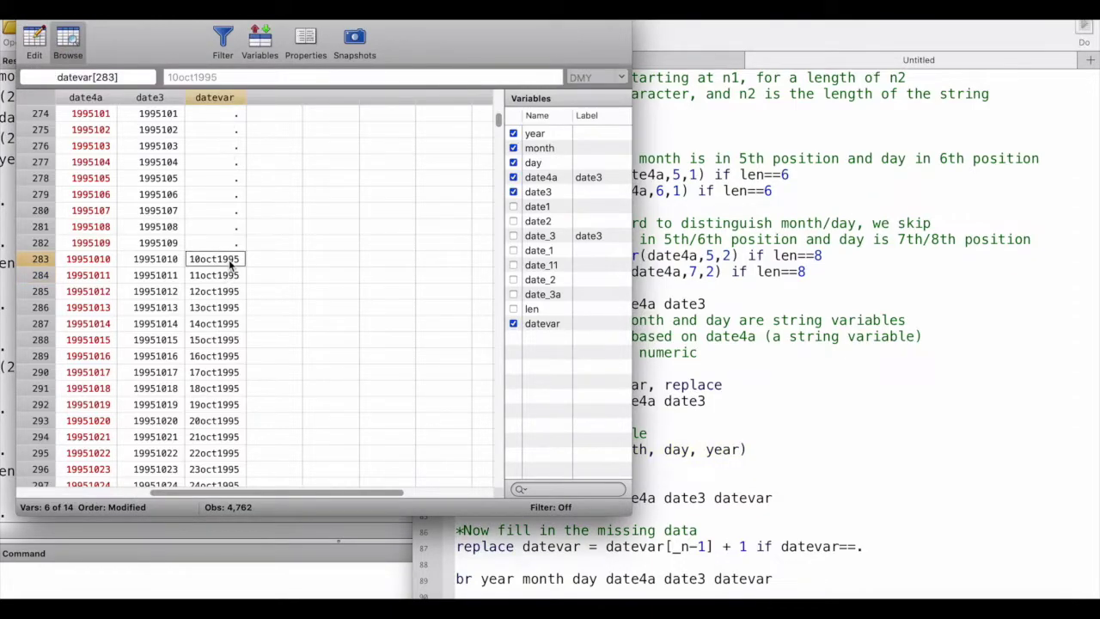
pyautogui.hscroll(-3, 206, 224)
pyautogui.click(164, 162)
pyautogui.click(234, 162)
# Browse year, month, day and datevar, checking missing rows 273–282 and 11oct1995 in row 284.
pyautogui.click(780, 430)
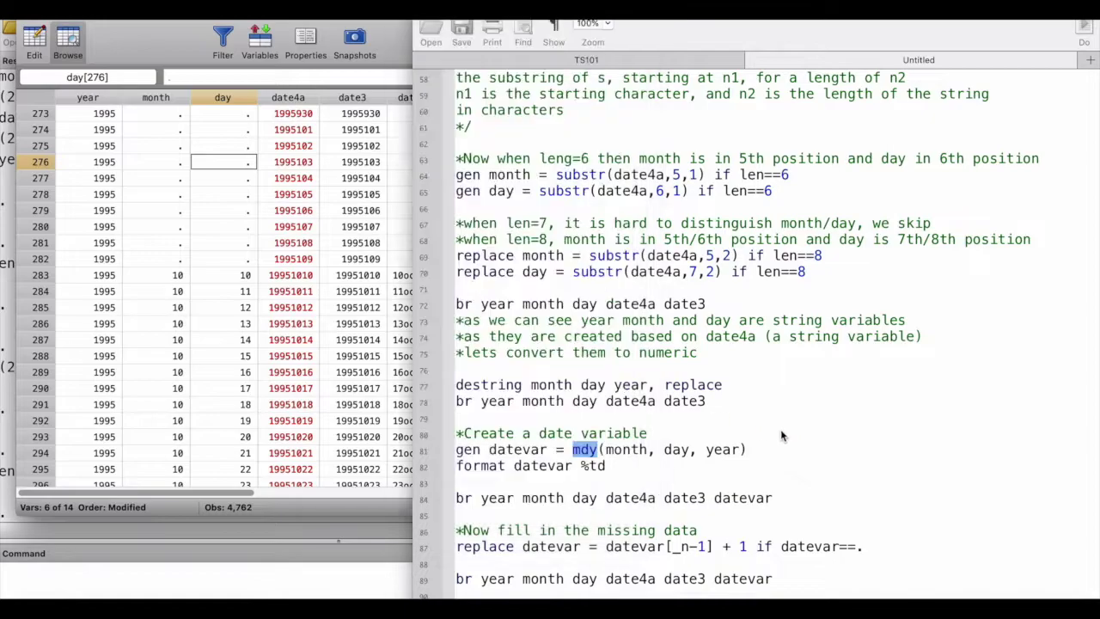
pyautogui.scroll(-1, 659, 466)
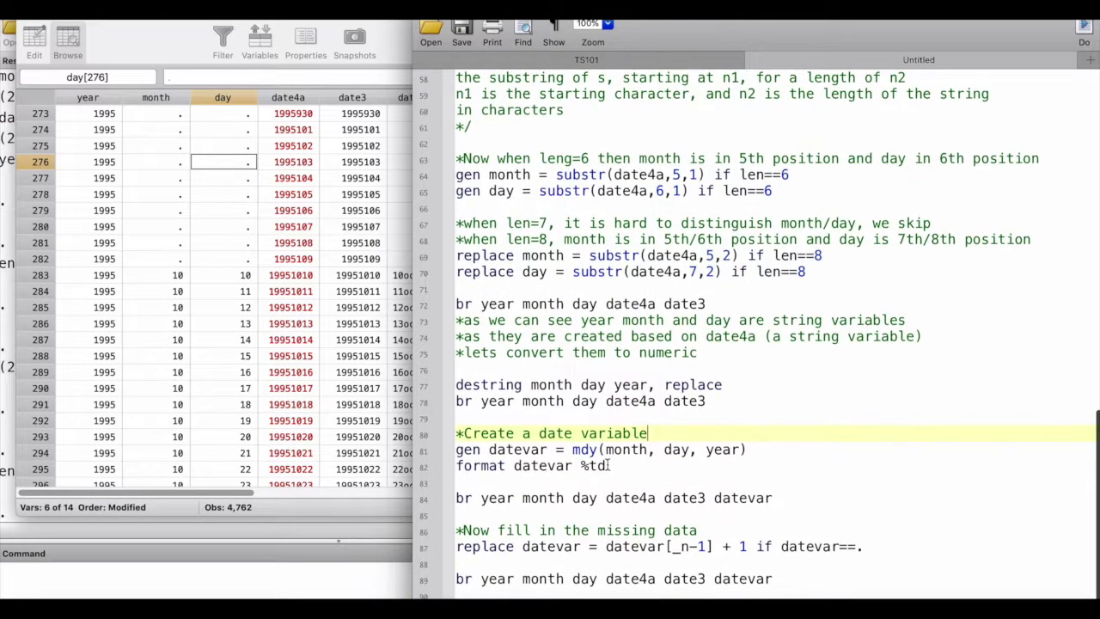
pyautogui.moveTo(458, 498); pyautogui.dragTo(831, 497)
pyautogui.click(1083, 35)
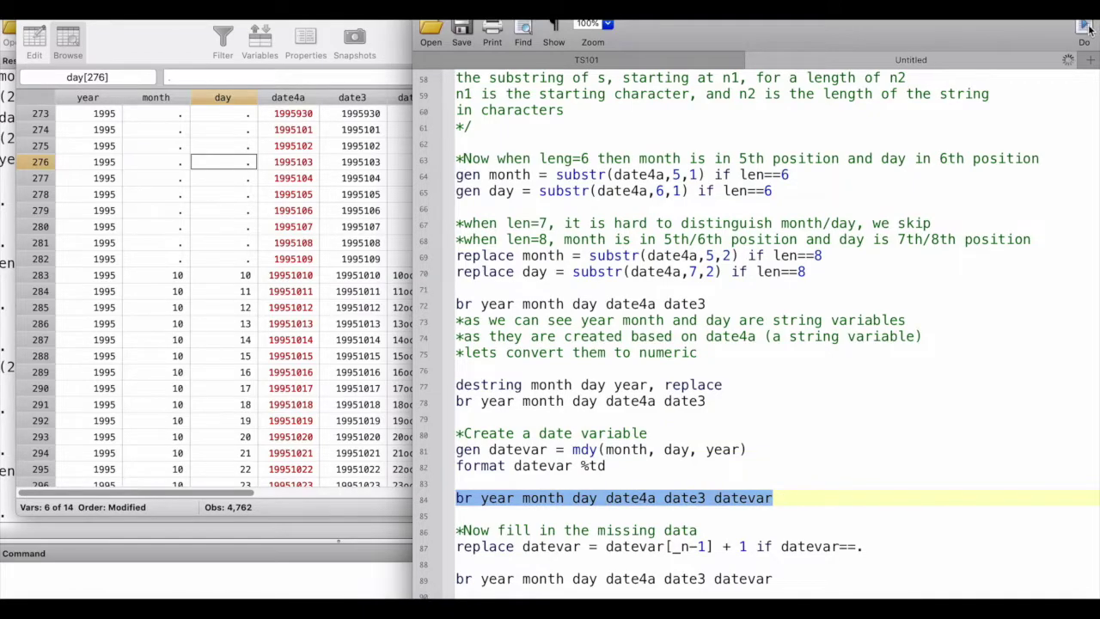
pyautogui.moveTo(426, 114); pyautogui.dragTo(425, 259)
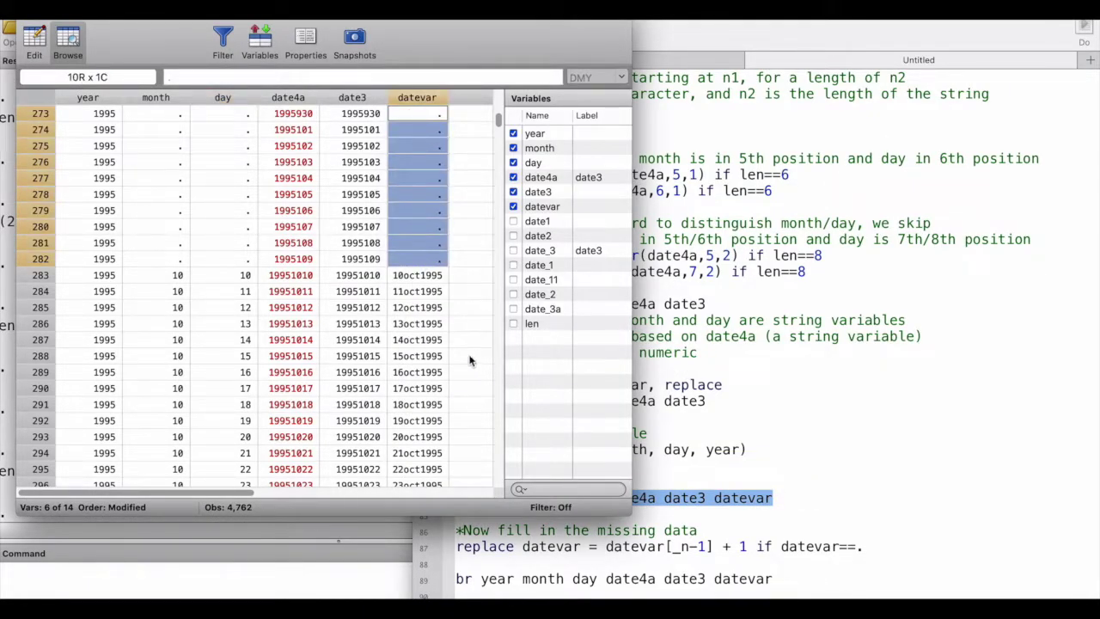
pyautogui.click(424, 278)
pyautogui.click(424, 292)
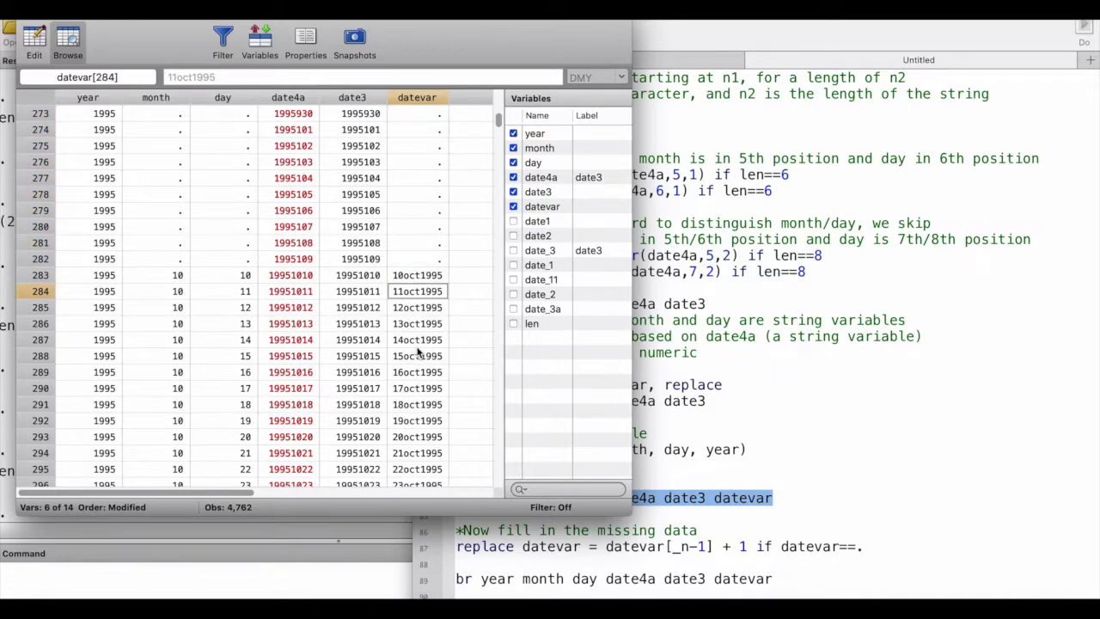
pyautogui.click(720, 402)
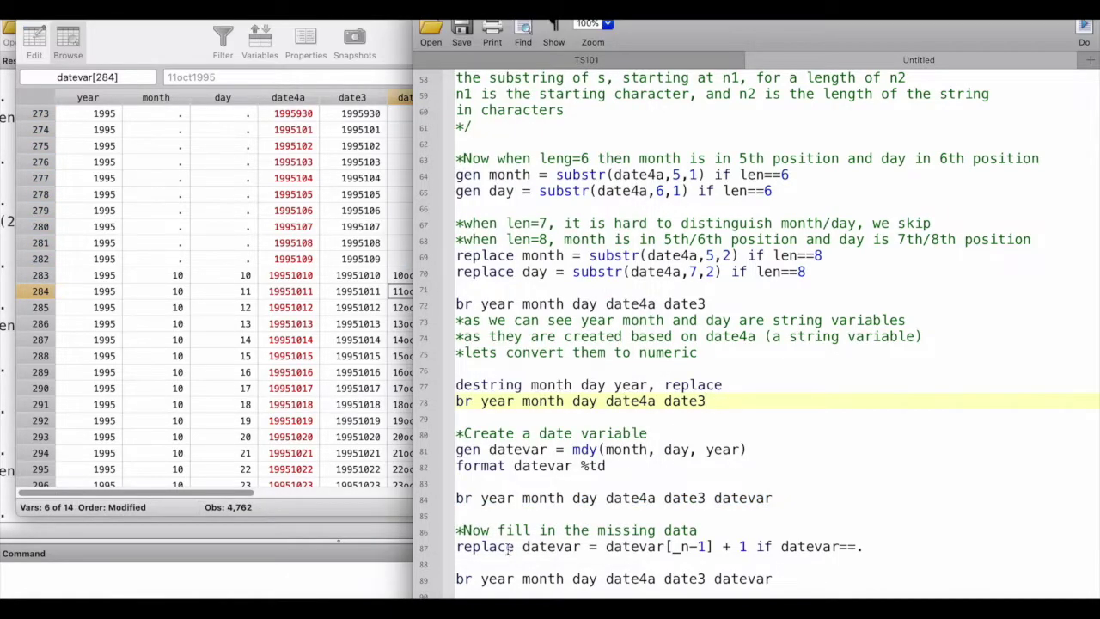
# Review line 87's fill-in logic: datevar[_n-1] + 1 if datevar==.
pyautogui.moveTo(462, 555); pyautogui.dragTo(849, 549)
pyautogui.click(704, 579)
pyautogui.moveTo(756, 546); pyautogui.dragTo(893, 548)
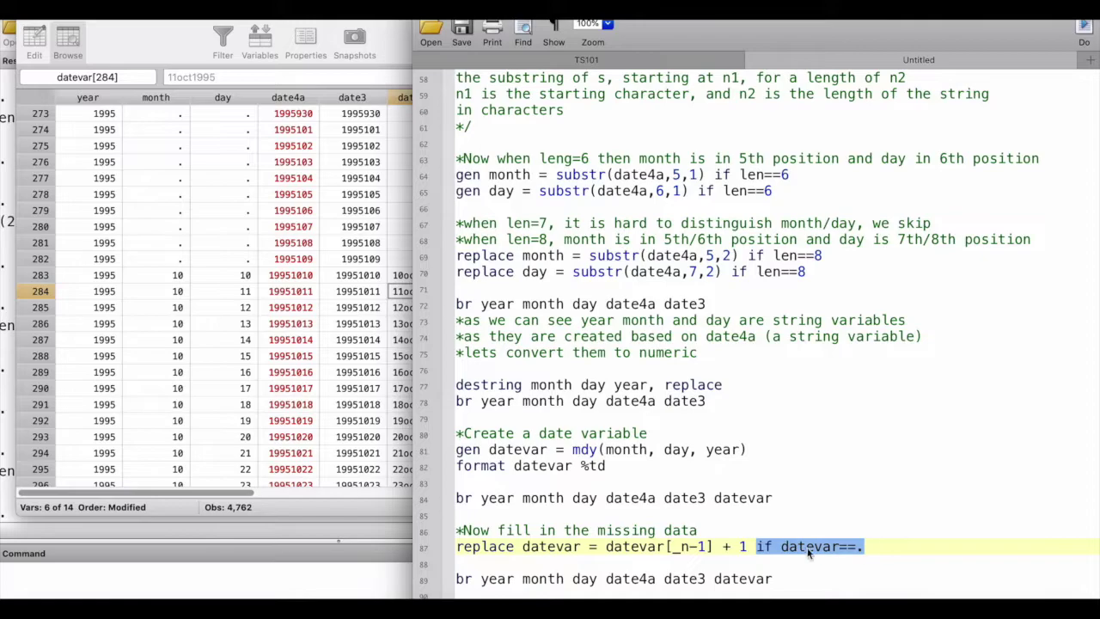
pyautogui.moveTo(607, 547); pyautogui.dragTo(711, 546)
pyautogui.click(748, 546)
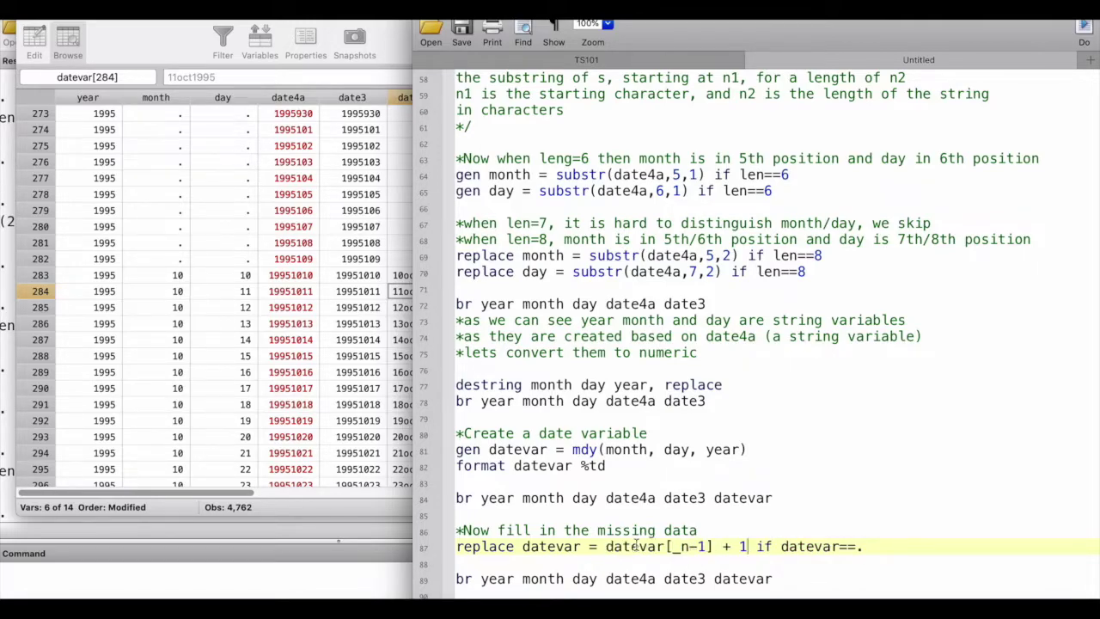
pyautogui.hscroll(5, 318, 422)
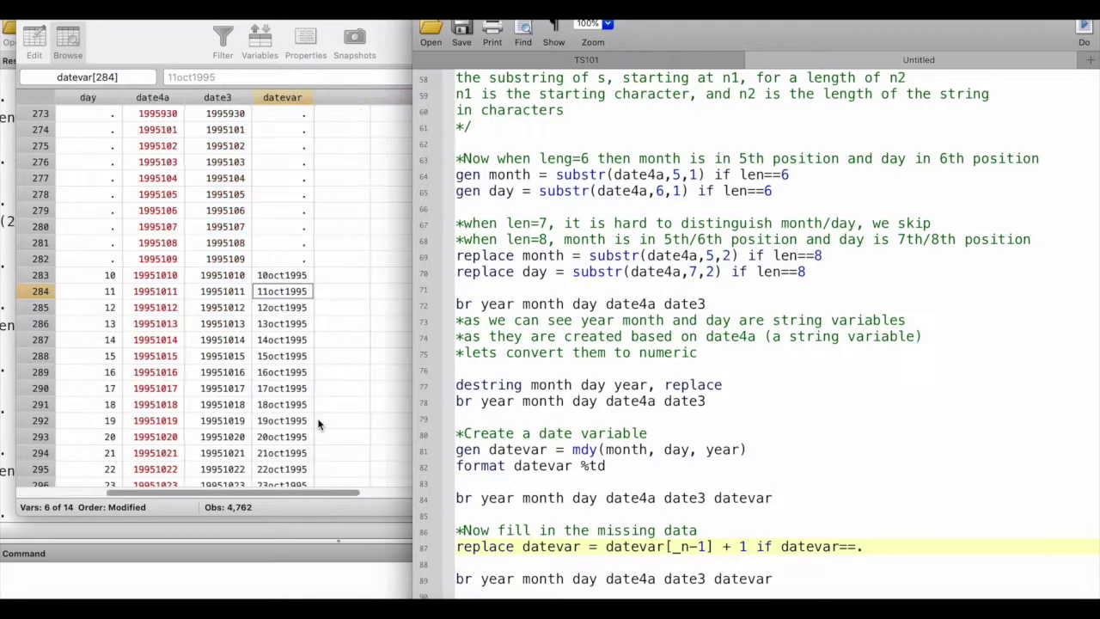
# Fill missing datevar values with the previous date plus one (2,855 changes), then browse and close the Data Browser.
pyautogui.moveTo(458, 547); pyautogui.dragTo(862, 546)
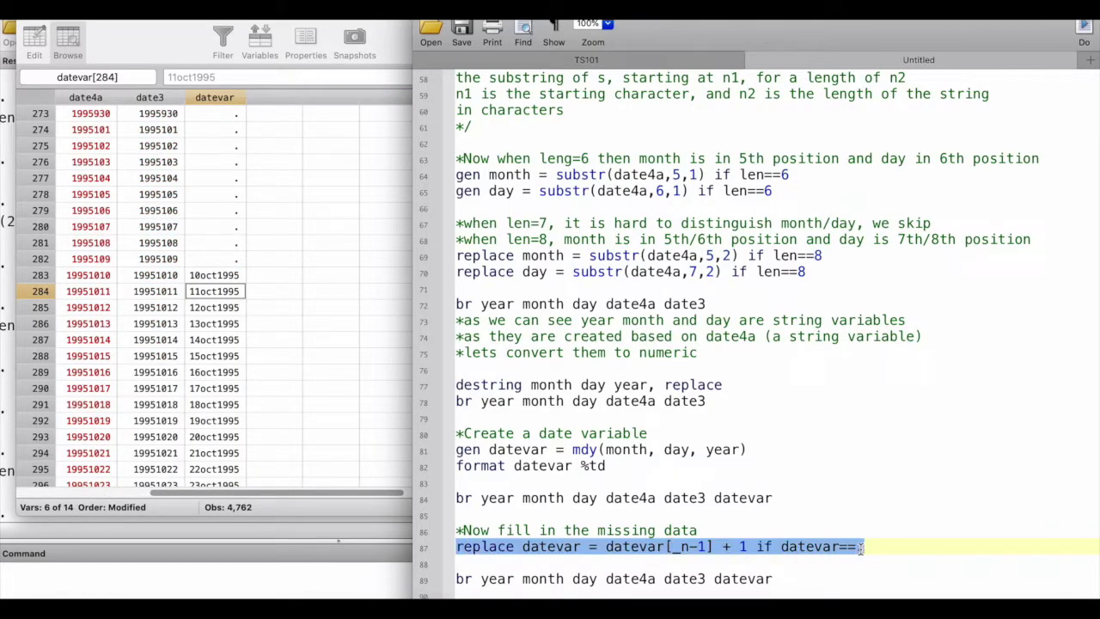
pyautogui.click(1083, 38)
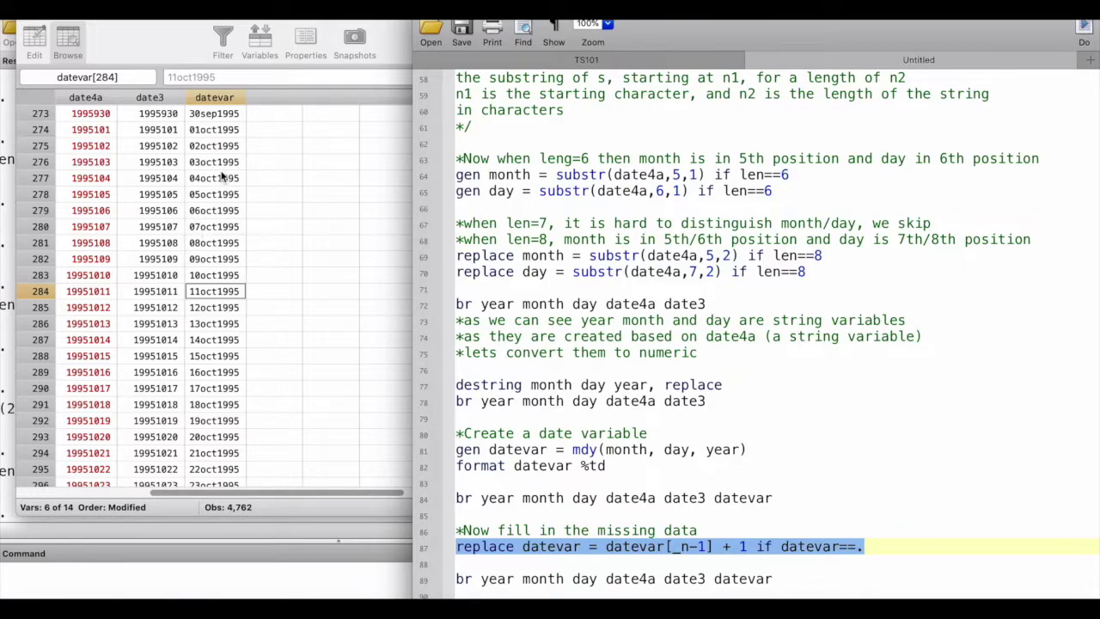
pyautogui.moveTo(458, 578); pyautogui.dragTo(653, 590)
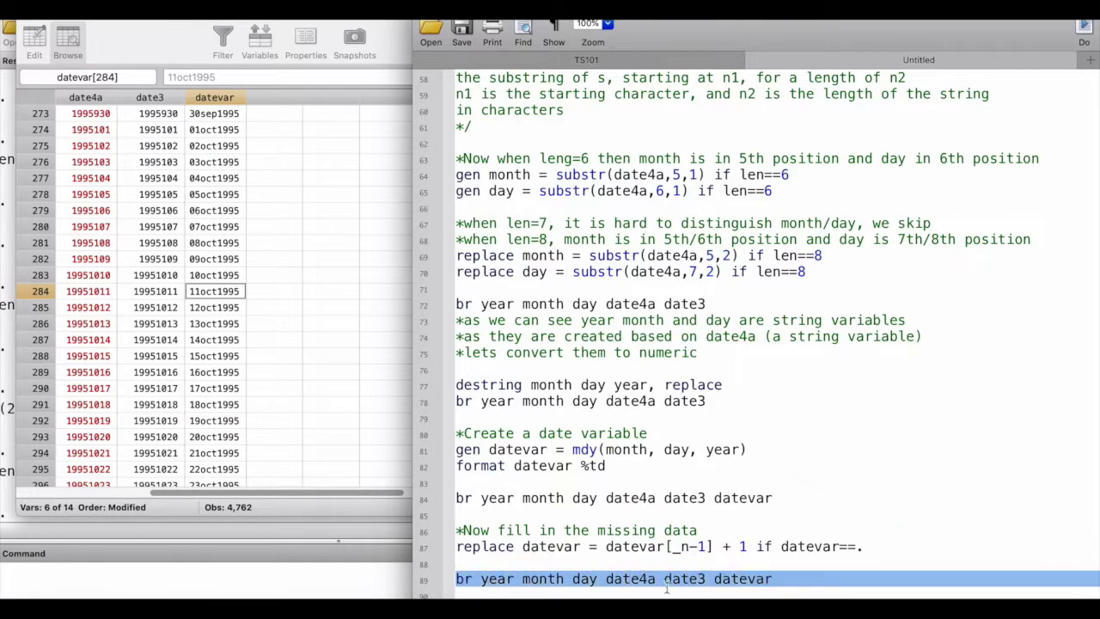
pyautogui.click(1083, 41)
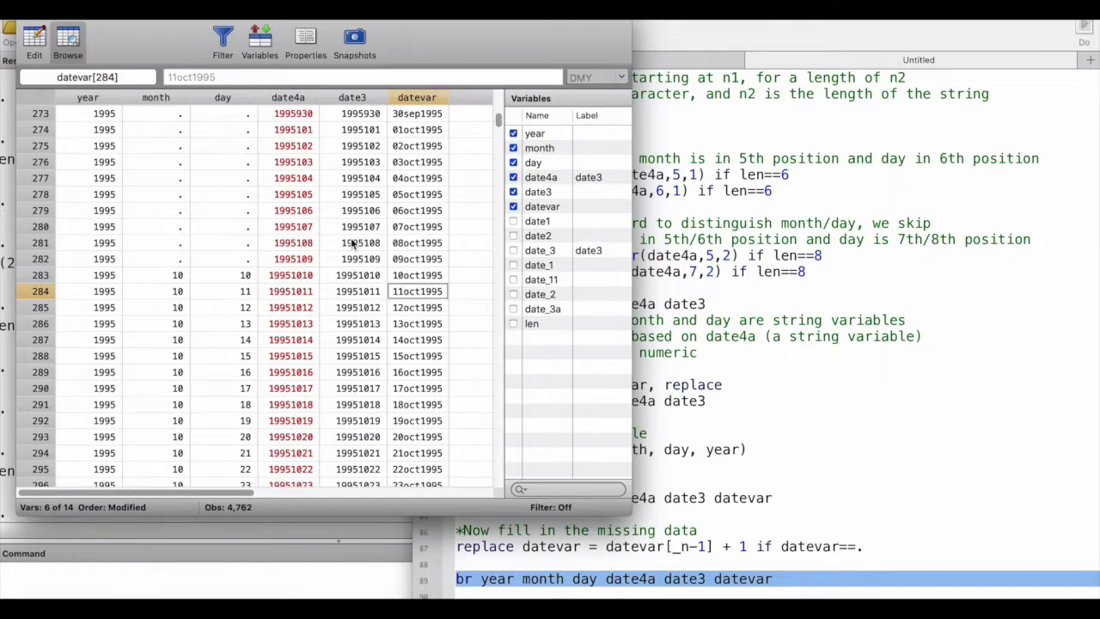
pyautogui.click(27, 16)
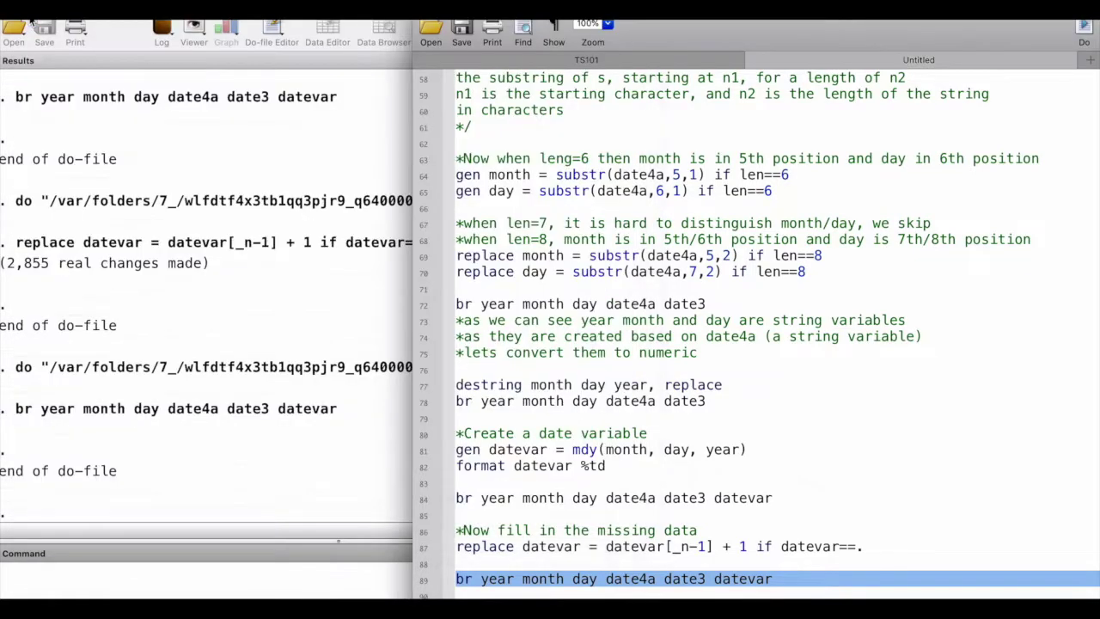
# Browse all 14 variables, checking the first date2 (1/1/1995) and date3 (199511) values.
pyautogui.click(167, 318)
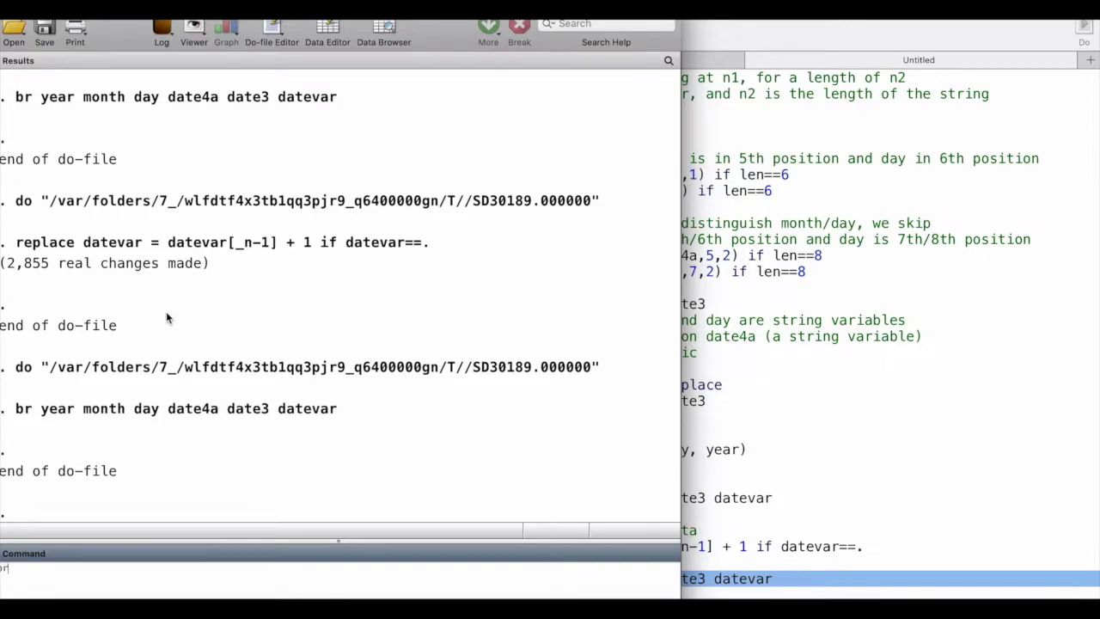
pyautogui.press('super+shift+d')
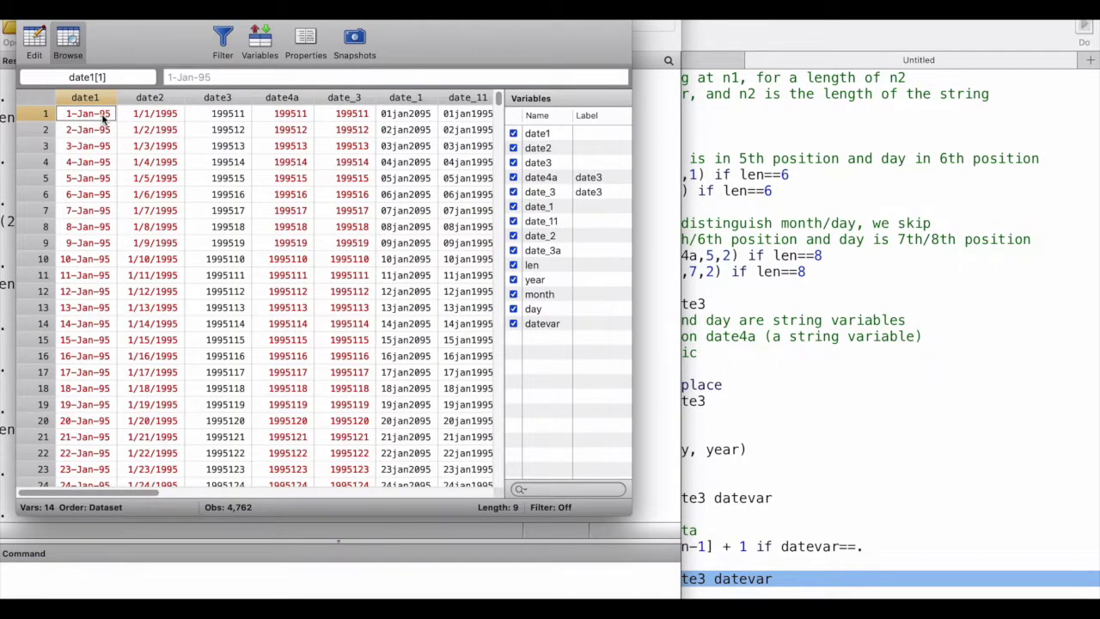
pyautogui.click(159, 117)
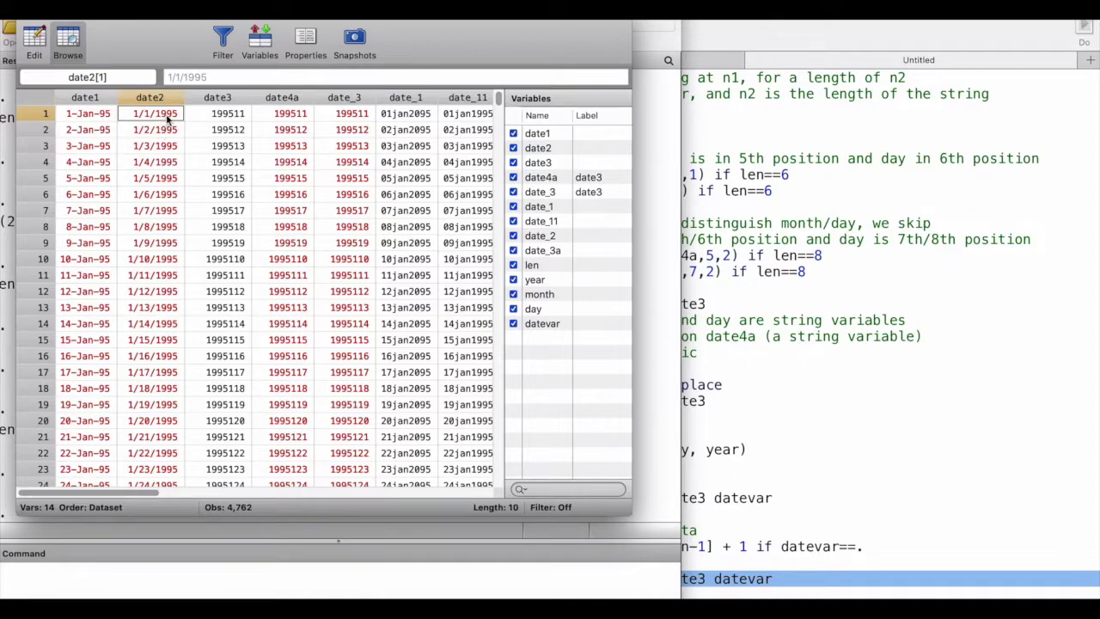
pyautogui.click(230, 126)
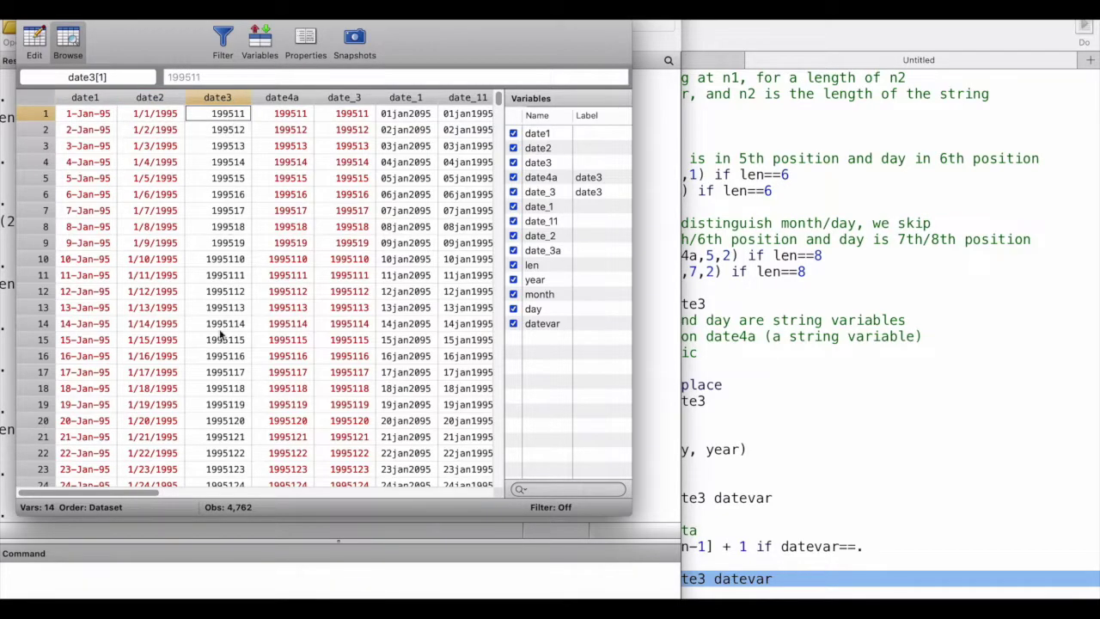
pyautogui.click(855, 251)
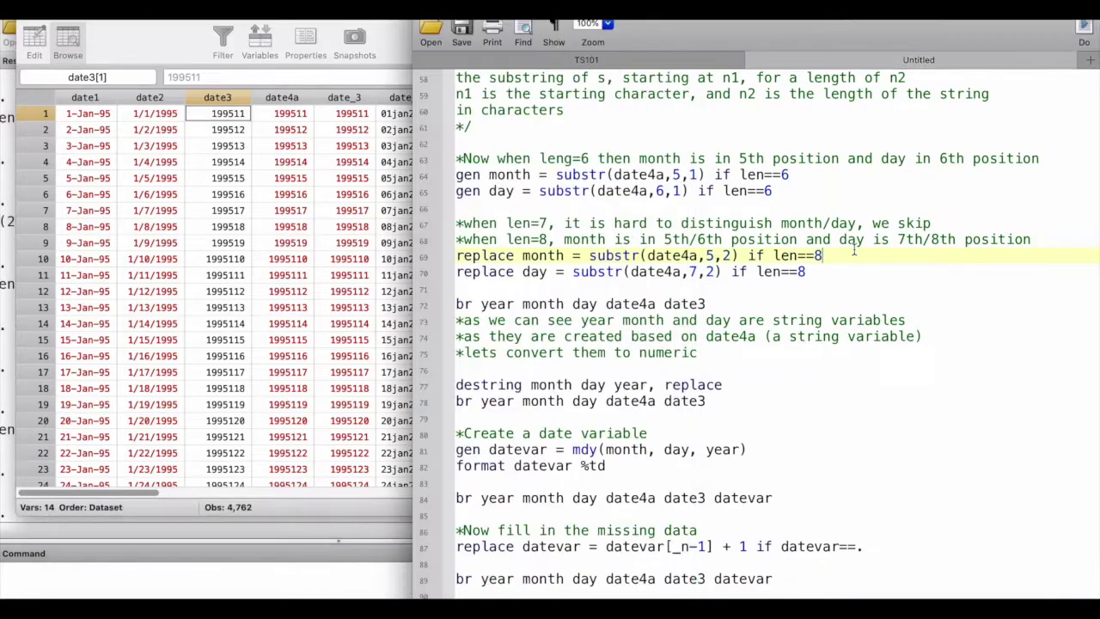
# Review the do-file's date function on line 8 and the mdy function on line 81.
pyautogui.scroll(10, 854, 251)
pyautogui.scroll(5, 853, 249)
pyautogui.doubleClick(581, 174)
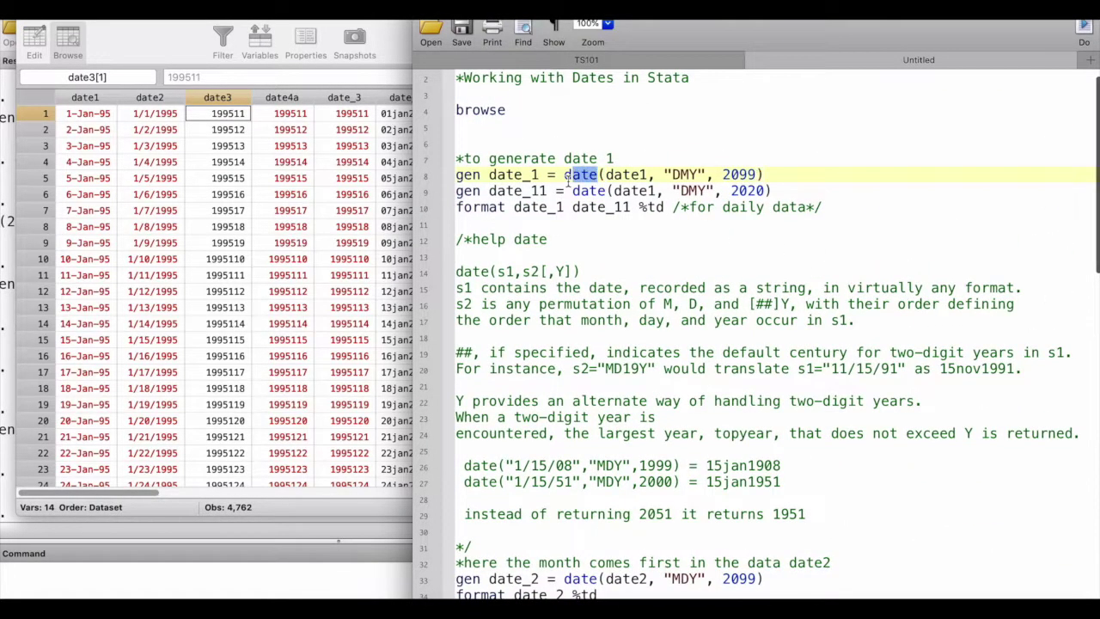
pyautogui.scroll(-20, 600, 384)
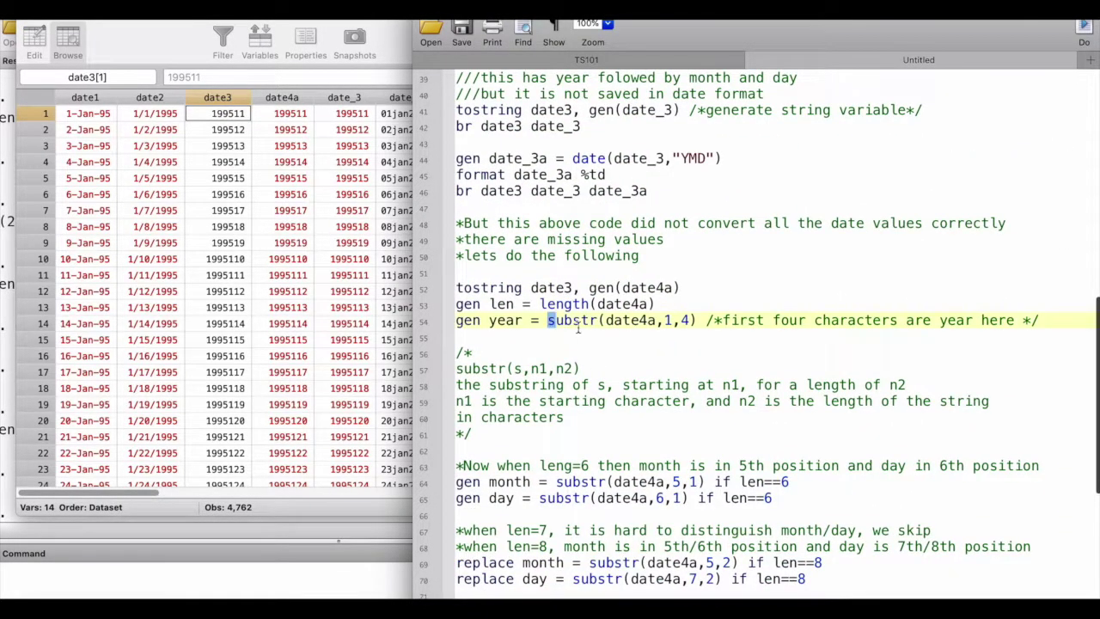
pyautogui.moveTo(548, 323); pyautogui.dragTo(1040, 322)
pyautogui.scroll(-10, 527, 455)
pyautogui.moveTo(599, 448); pyautogui.dragTo(573, 448)
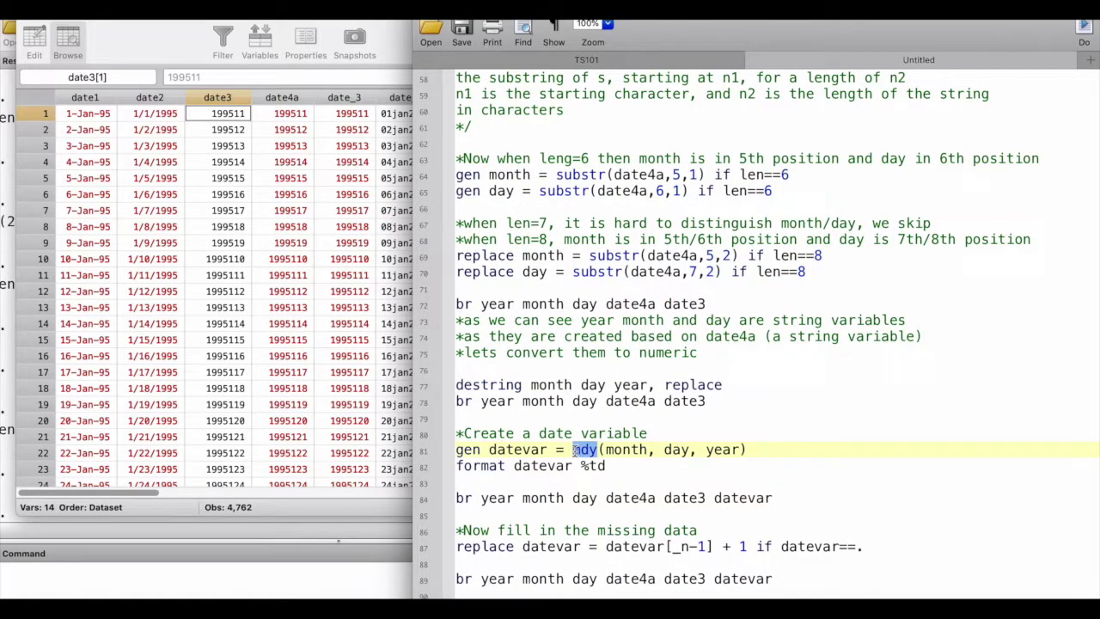